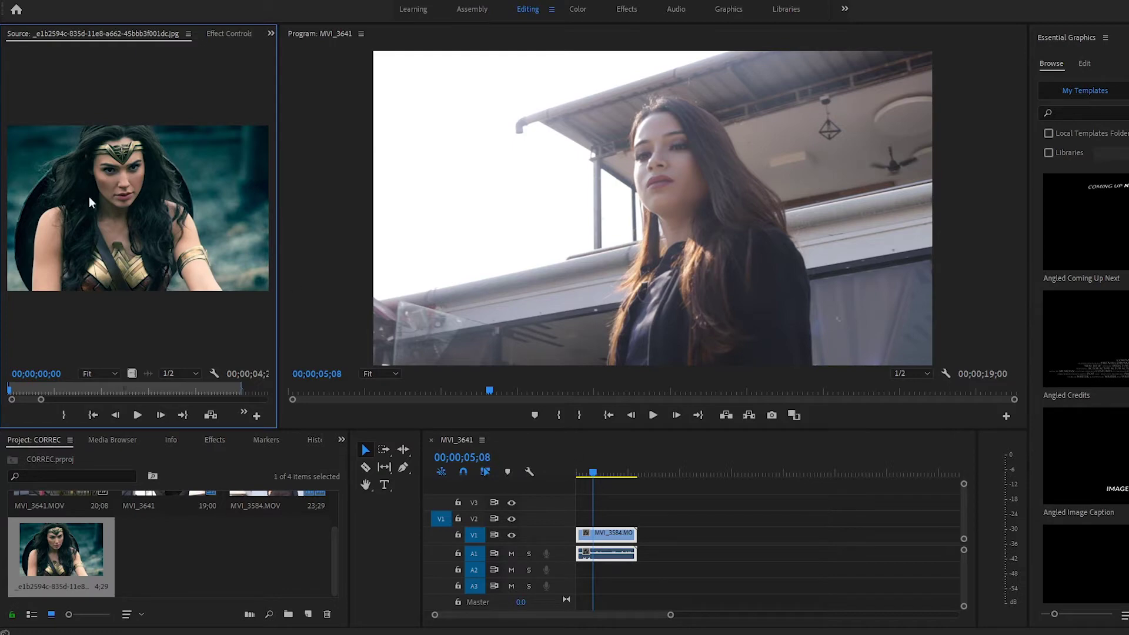
Step: Create a 1920 × 1080, 29.97 fps adjustment layer and place it on V2 above the MVI_3584 clip, with the playhead at 00;00;05;06
{"action": "left_click", "coordinate": [598, 474]}
{"action": "mouse_move", "coordinate": [598, 476]}
{"action": "left_mouse_down"}
{"action": "mouse_move", "coordinate": [608, 477]}
{"action": "mouse_move", "coordinate": [592, 476]}
{"action": "left_mouse_up"}
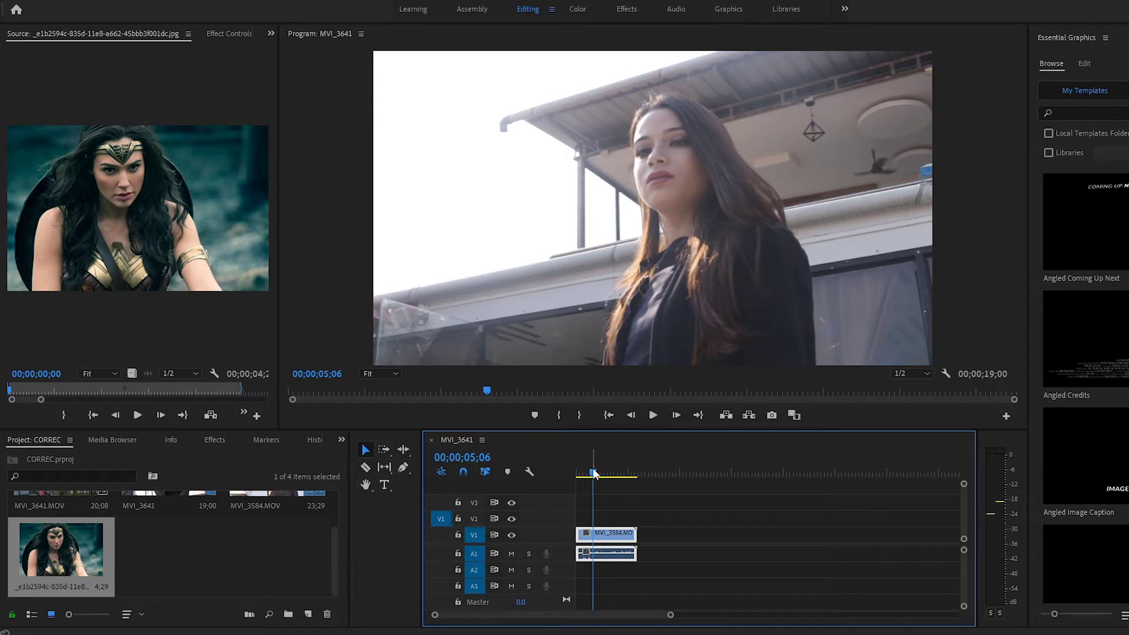
{"action": "right_click", "coordinate": [230, 573]}
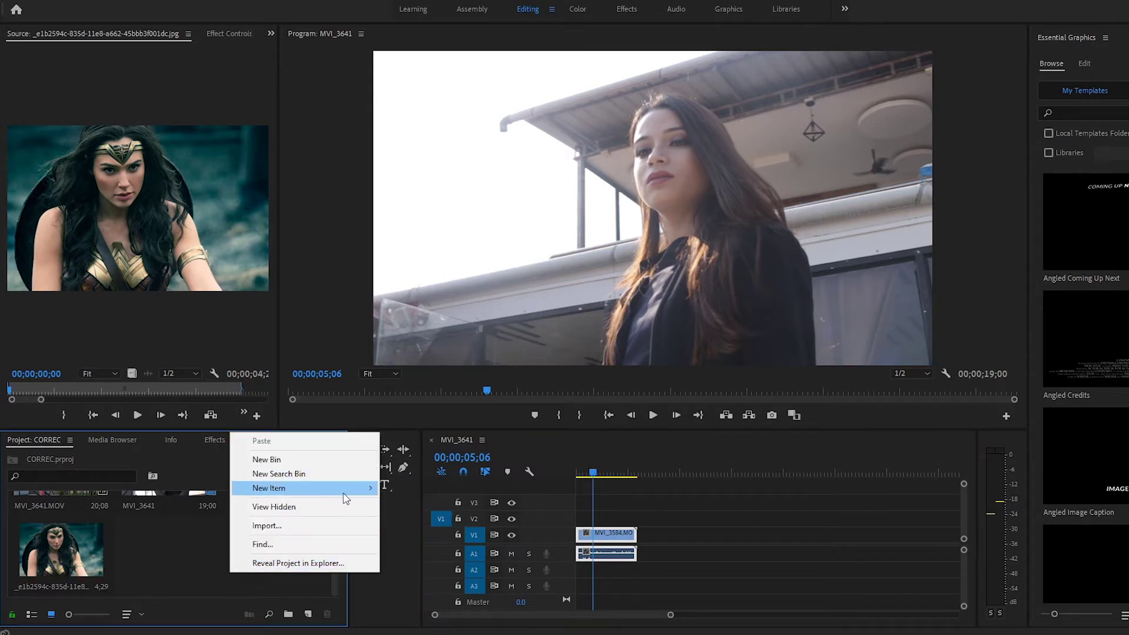
{"action": "mouse_move", "coordinate": [343, 493]}
{"action": "left_click", "coordinate": [435, 531]}
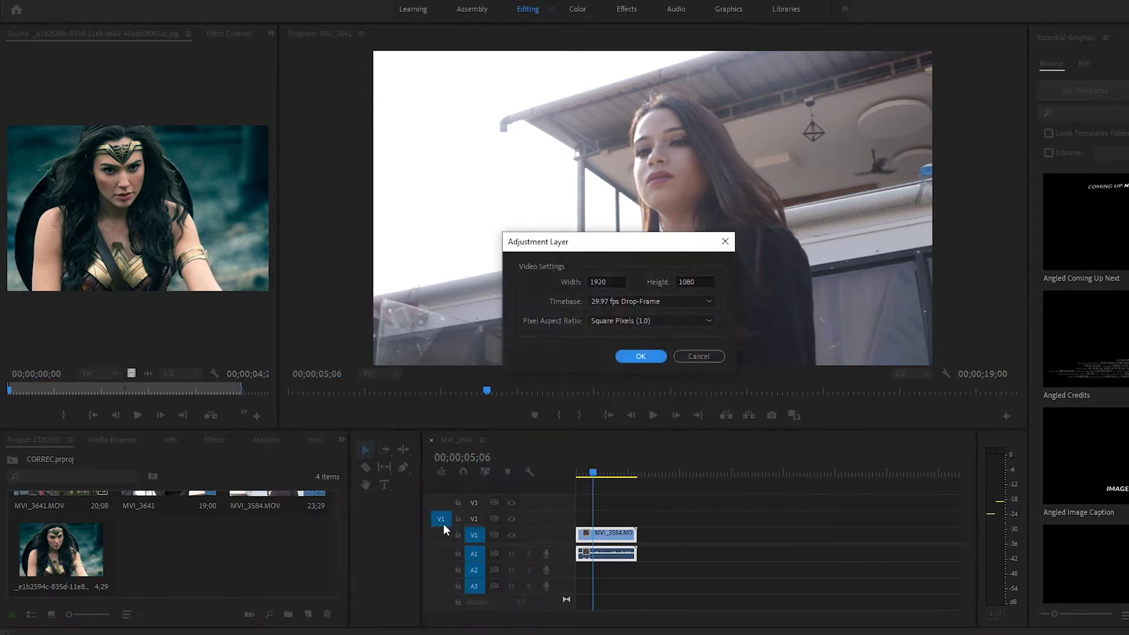
{"action": "left_click", "coordinate": [651, 358]}
{"action": "left_click_drag", "start_coordinate": [171, 547], "coordinate": [582, 517]}
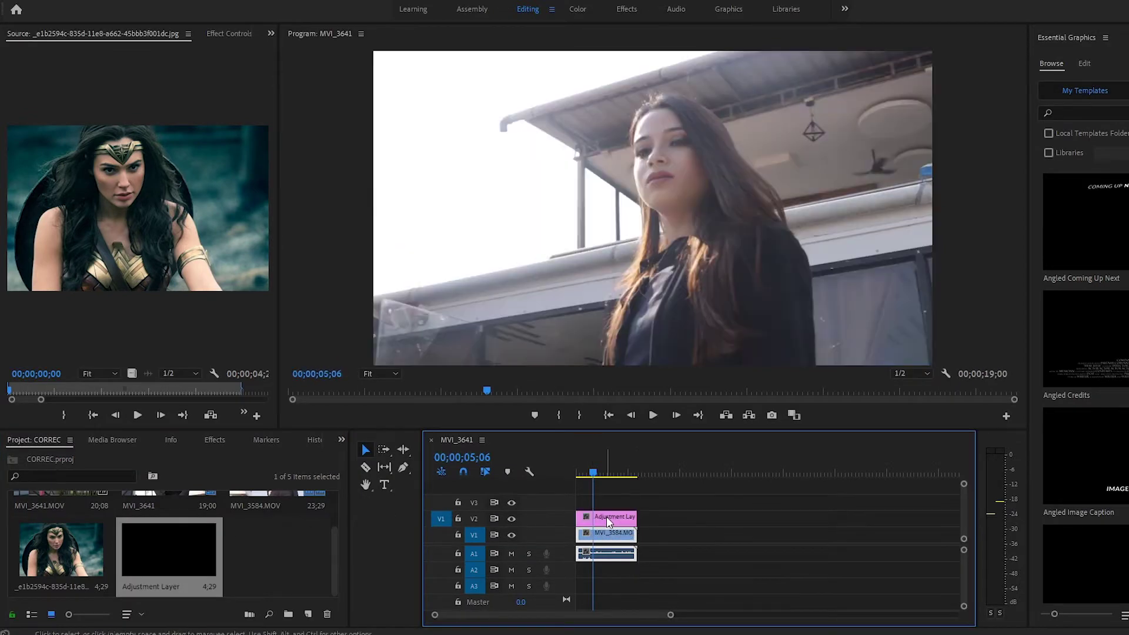
Step: Switch to the Color workspace and shift the adjustment layer's white balance tint toward green
{"action": "left_click", "coordinate": [587, 10]}
{"action": "left_click", "coordinate": [1111, 174]}
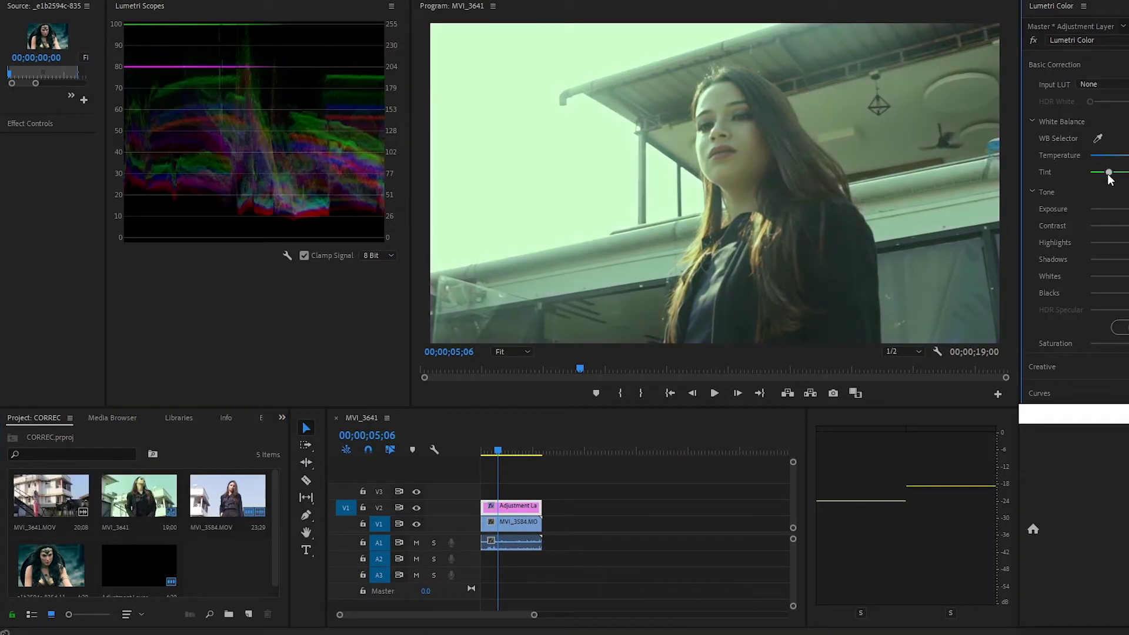
Step: Undock the Source monitor showing the Wonder Woman reference image and enlarge it beside the Program monitor
{"action": "left_click", "coordinate": [76, 558]}
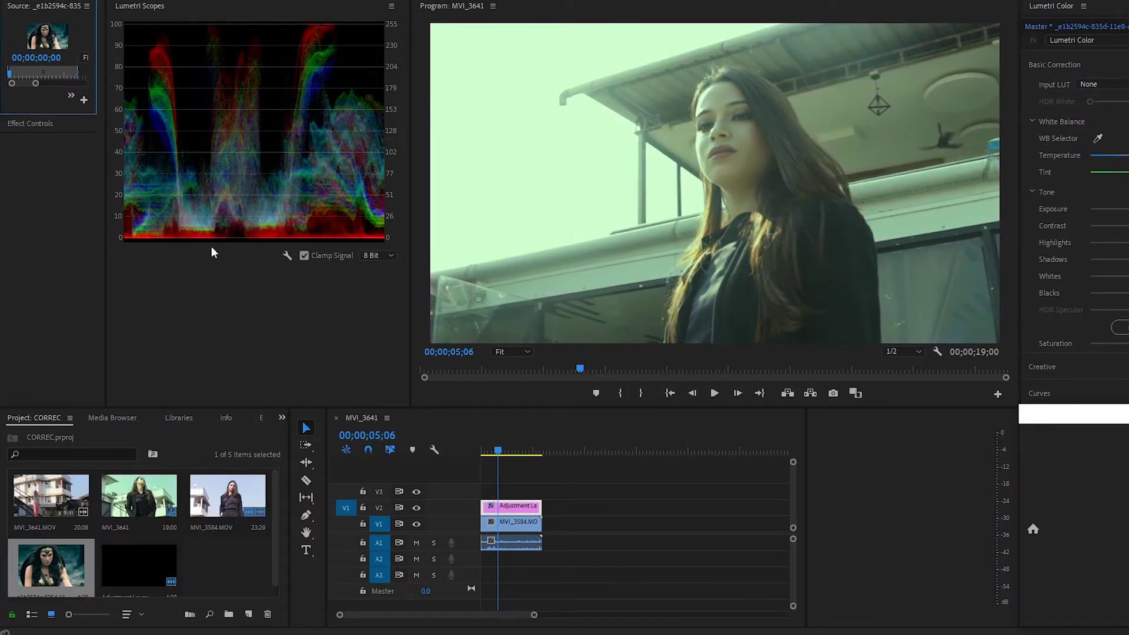
{"action": "left_click", "coordinate": [87, 6]}
{"action": "left_click", "coordinate": [97, 23]}
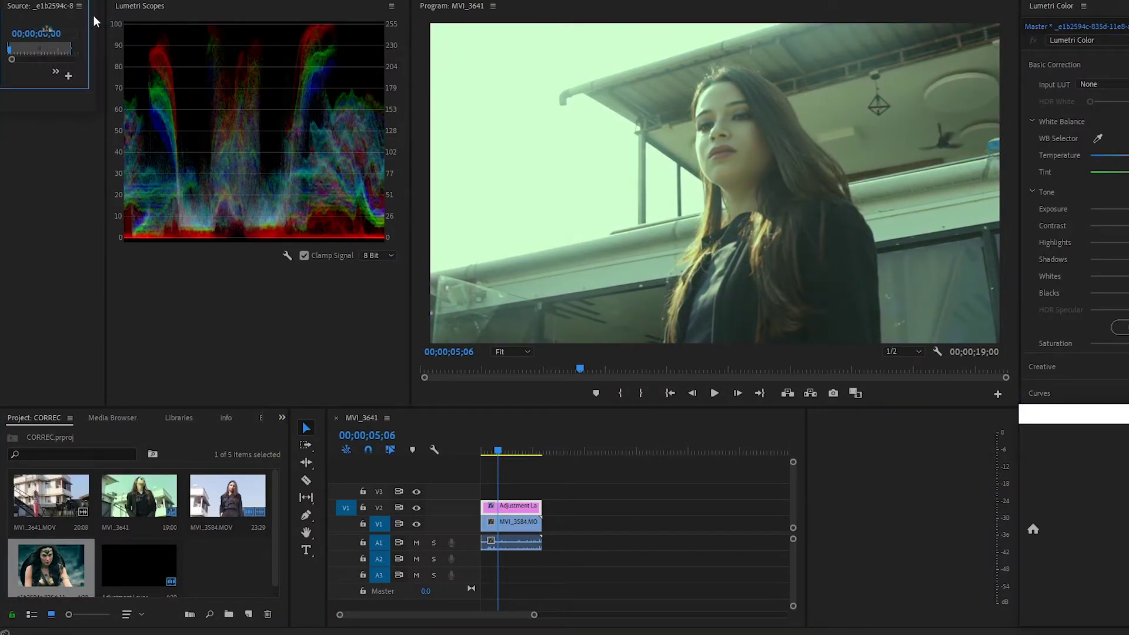
{"action": "left_click_drag", "start_coordinate": [156, 111], "coordinate": [175, 246]}
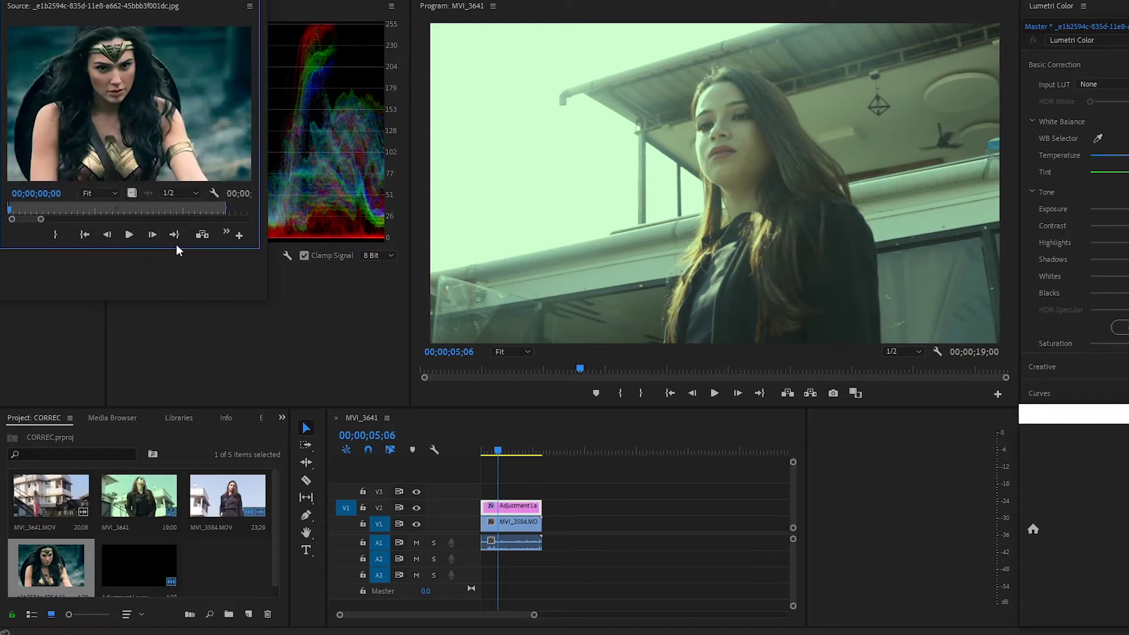
{"action": "left_click_drag", "start_coordinate": [273, 280], "coordinate": [398, 295]}
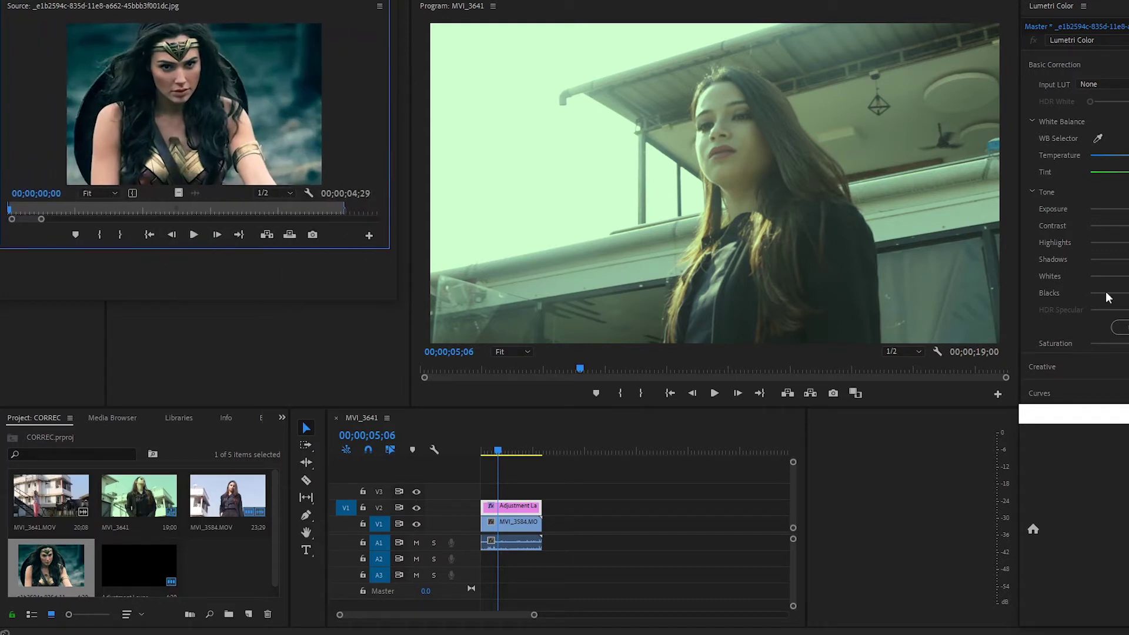
Step: Lower the highlights, shadows and whites of the adjustment layer in Lumetri's Basic Correction
{"action": "left_click", "coordinate": [505, 489]}
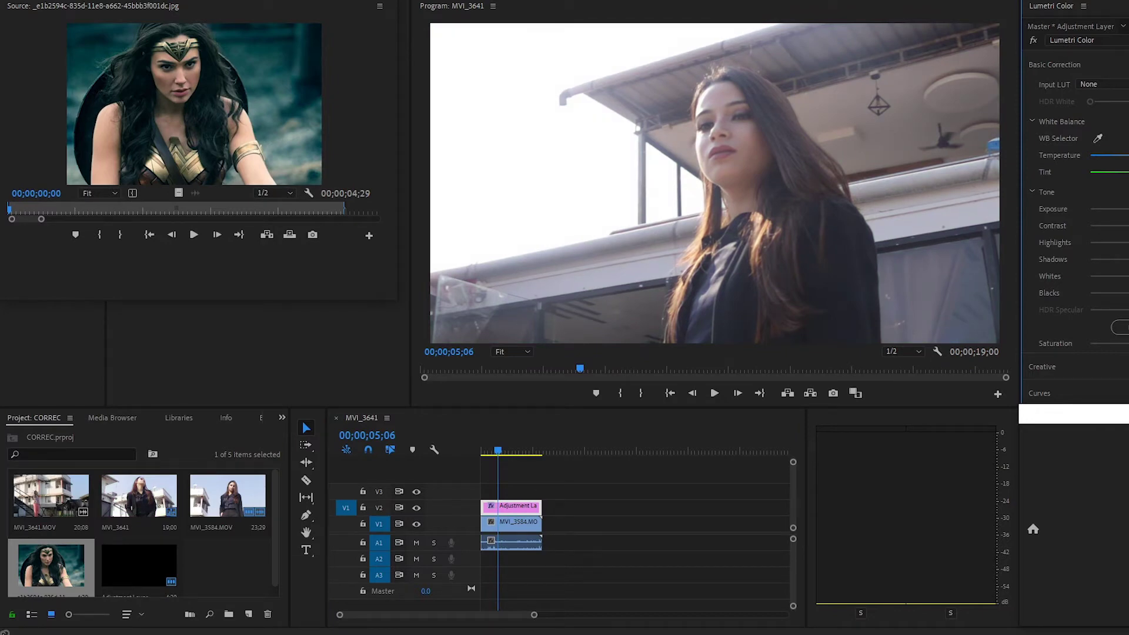
{"action": "left_click", "coordinate": [517, 509]}
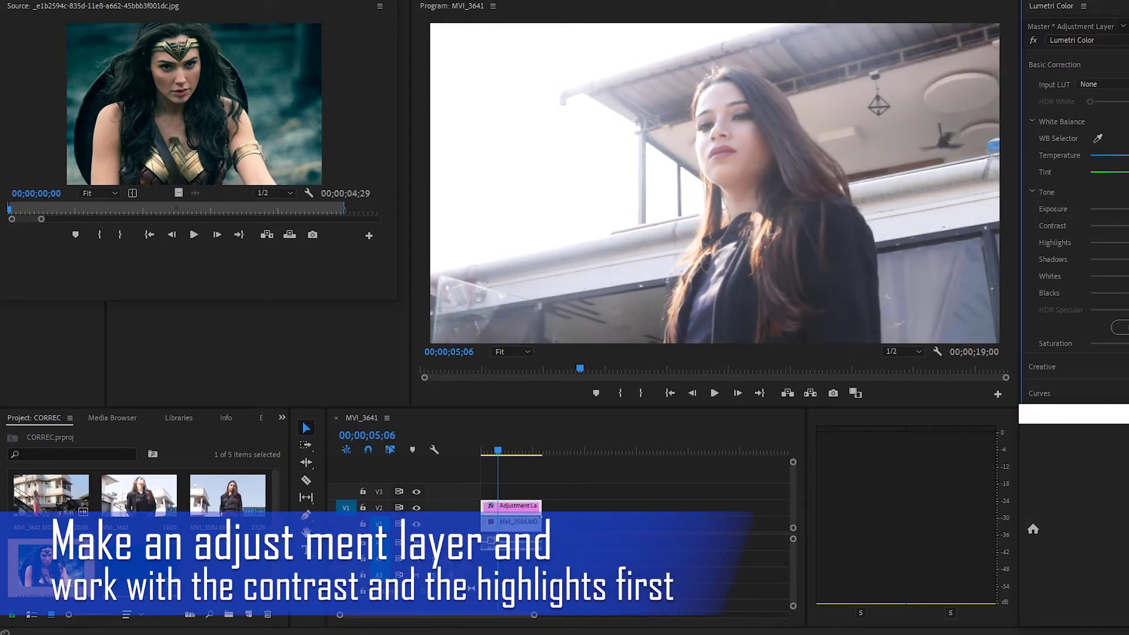
{"action": "left_click_drag", "start_coordinate": [1127, 243], "coordinate": [1116, 276]}
{"action": "left_click_drag", "start_coordinate": [1116, 259], "coordinate": [1109, 260]}
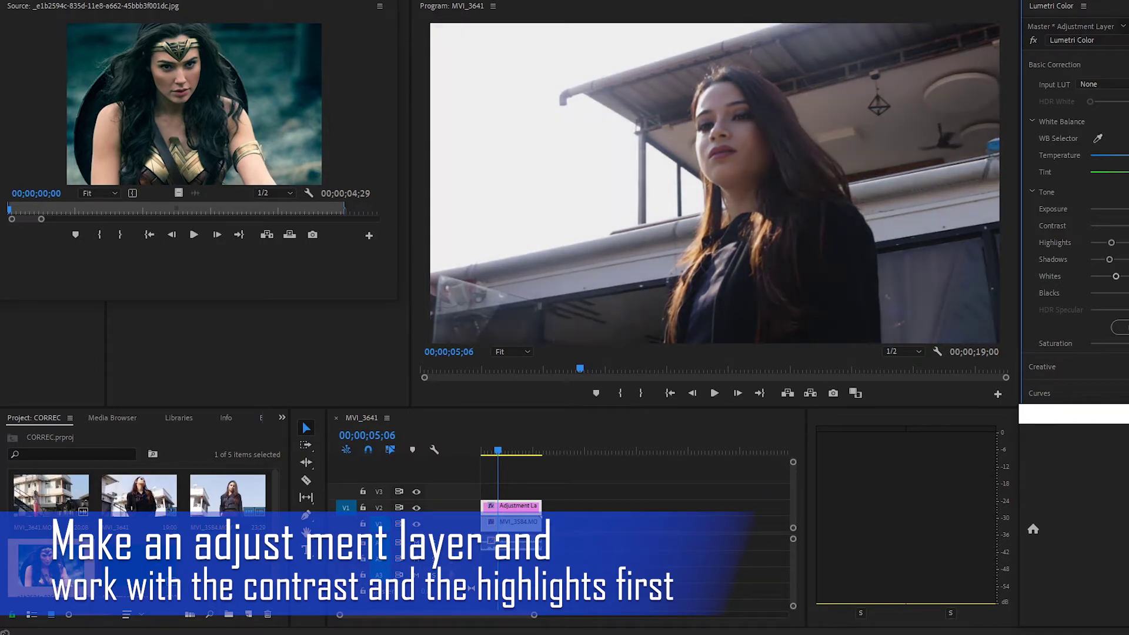
Step: Tint the adjustment layer's shadows toward green in Lumetri's Creative section and reopen Basic Correction
{"action": "left_click", "coordinate": [1047, 368]}
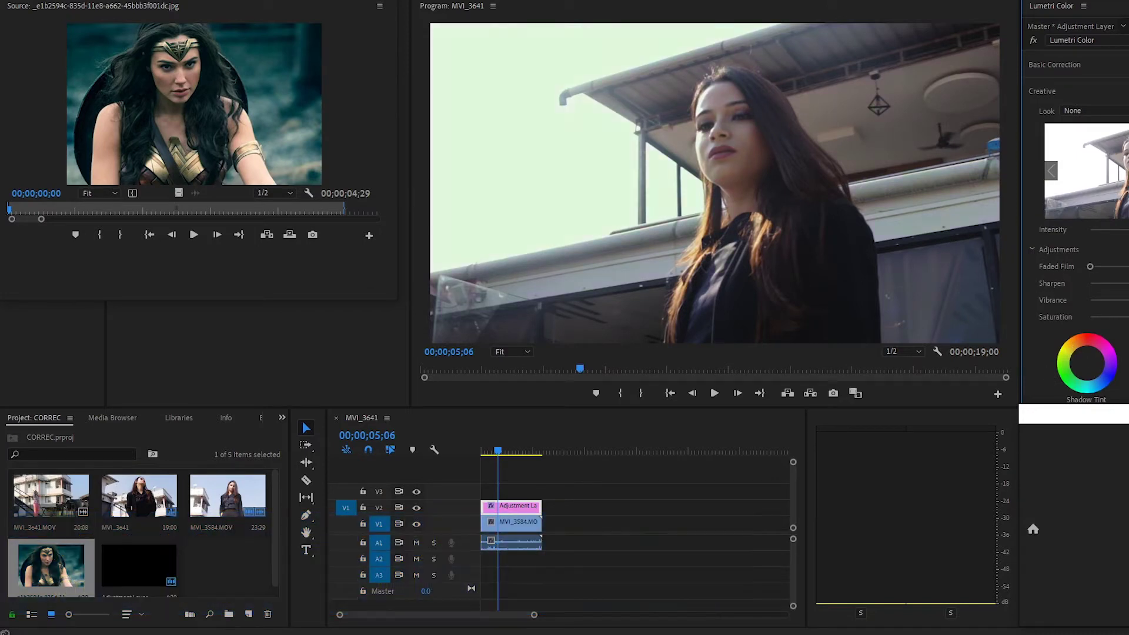
{"action": "mouse_move", "coordinate": [1076, 390]}
{"action": "left_mouse_down"}
{"action": "mouse_move", "coordinate": [1077, 365]}
{"action": "mouse_move", "coordinate": [1069, 388]}
{"action": "left_mouse_up"}
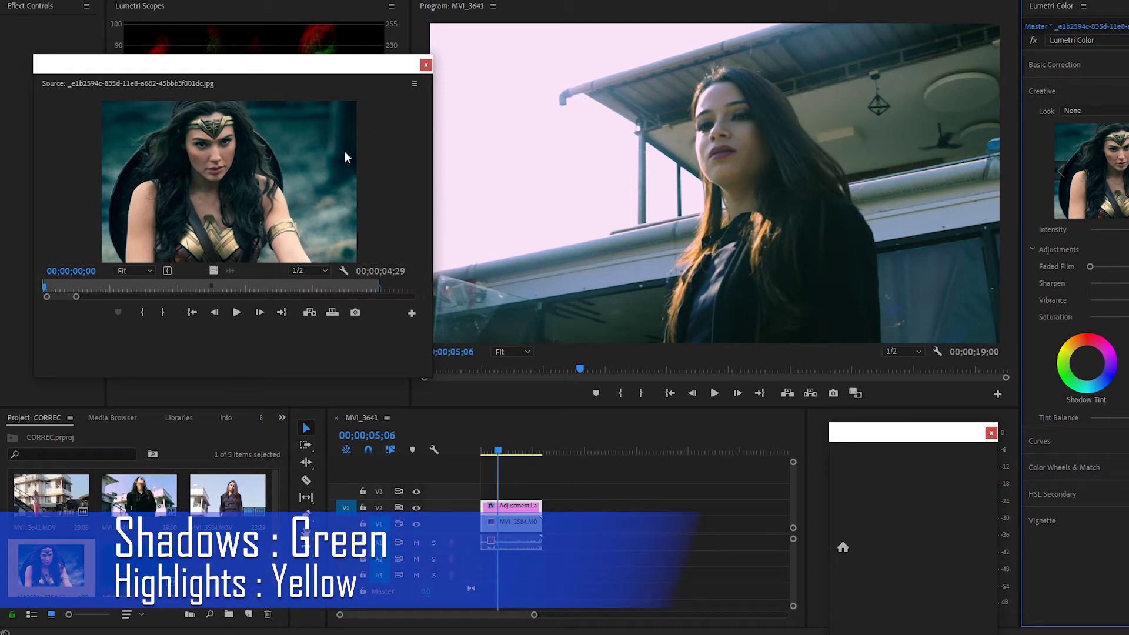
{"action": "left_click", "coordinate": [683, 466]}
{"action": "left_click", "coordinate": [1057, 64]}
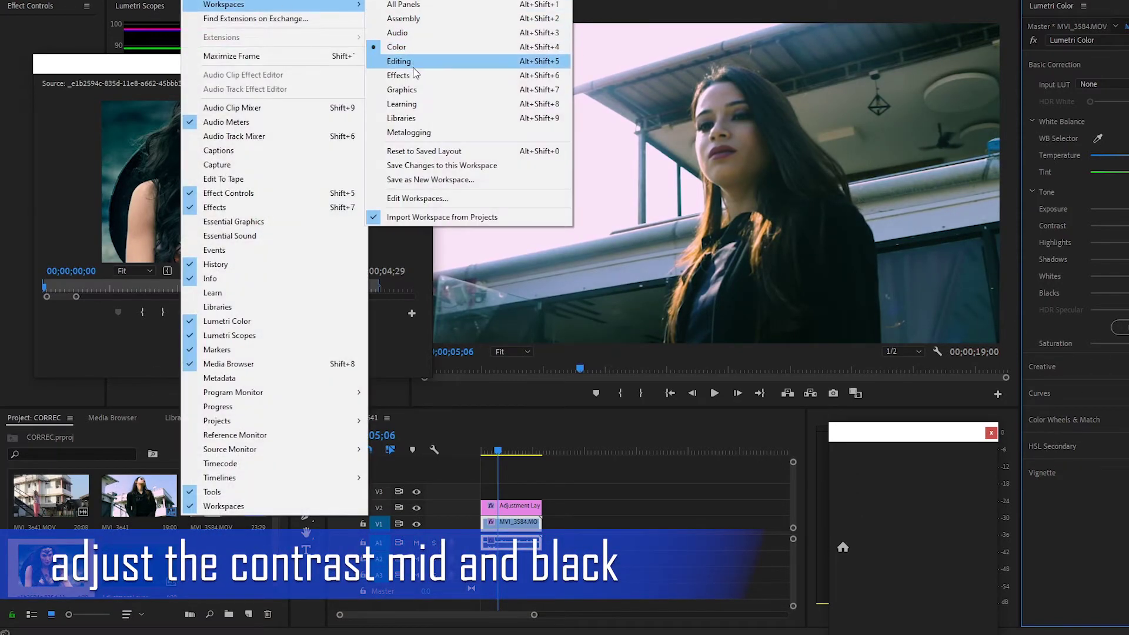
Step: Switch to the Editing workspace, search the effects for "shadow" and apply Shadow/Highlight to the adjustment layer
{"action": "left_click", "coordinate": [405, 88]}
{"action": "key", "text": "shift+7"}
{"action": "left_click", "coordinate": [79, 458]}
{"action": "type", "text": "SHADOWS"}
{"action": "left_click_drag", "start_coordinate": [67, 460], "coordinate": [3, 463]}
{"action": "type", "text": "shadows"}
{"action": "key", "text": "BackSpace"}
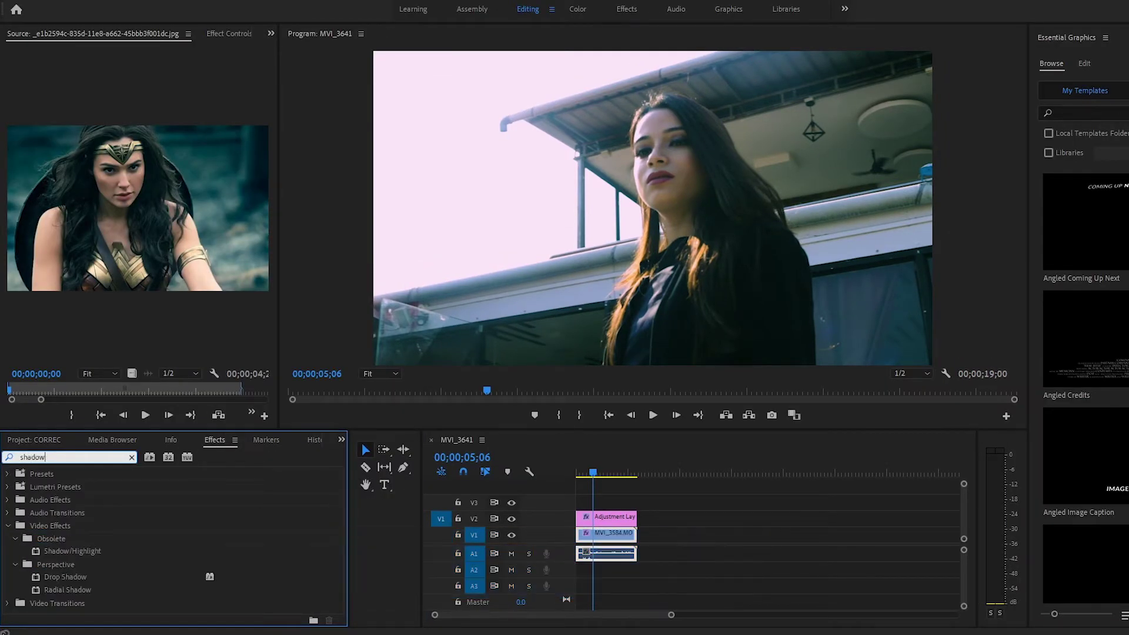
{"action": "left_click_drag", "start_coordinate": [74, 551], "coordinate": [614, 516]}
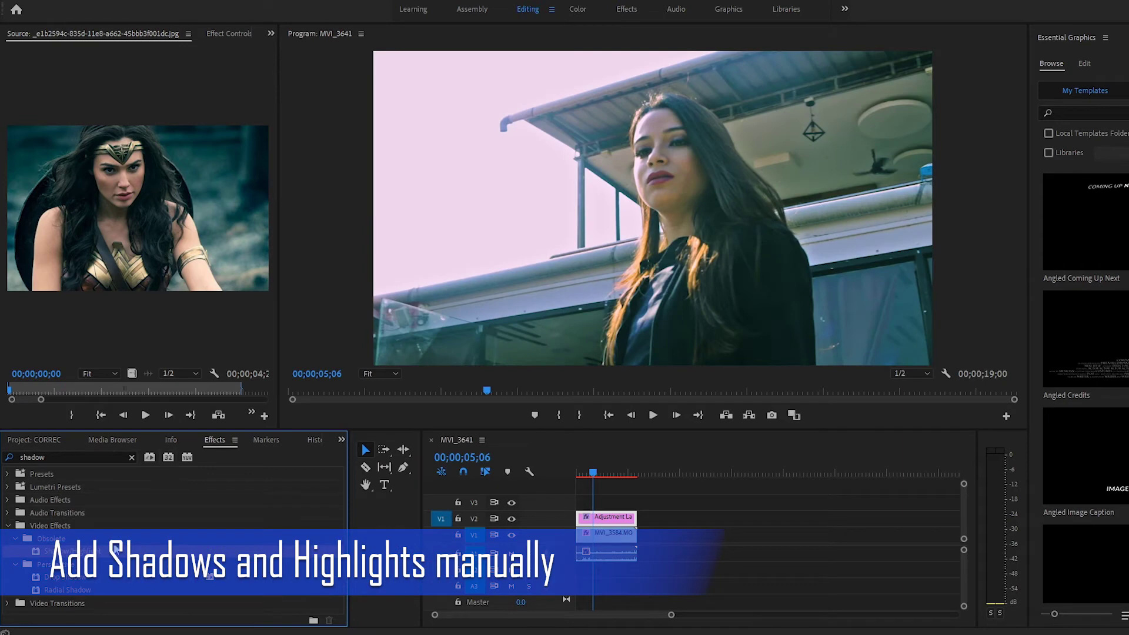
Step: Undock the reference image's Source monitor over the Program monitor and show the adjustment layer's effect settings
{"action": "left_click", "coordinate": [228, 35]}
{"action": "left_click", "coordinate": [111, 34]}
{"action": "left_click", "coordinate": [189, 35]}
{"action": "left_click", "coordinate": [236, 75]}
{"action": "left_click_drag", "start_coordinate": [214, 14], "coordinate": [247, 304]}
{"action": "left_click", "coordinate": [196, 37]}
{"action": "left_click", "coordinate": [20, 37]}
{"action": "left_click", "coordinate": [608, 519]}
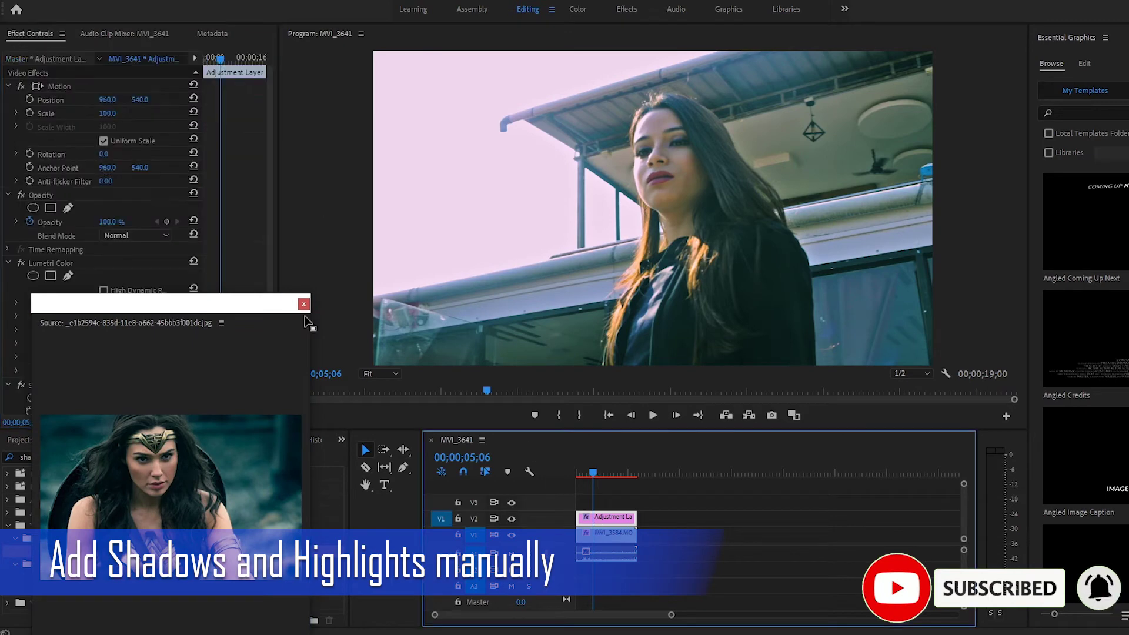
{"action": "left_click_drag", "start_coordinate": [154, 299], "coordinate": [347, 24]}
{"action": "left_click", "coordinate": [152, 37]}
{"action": "left_click", "coordinate": [15, 34]}
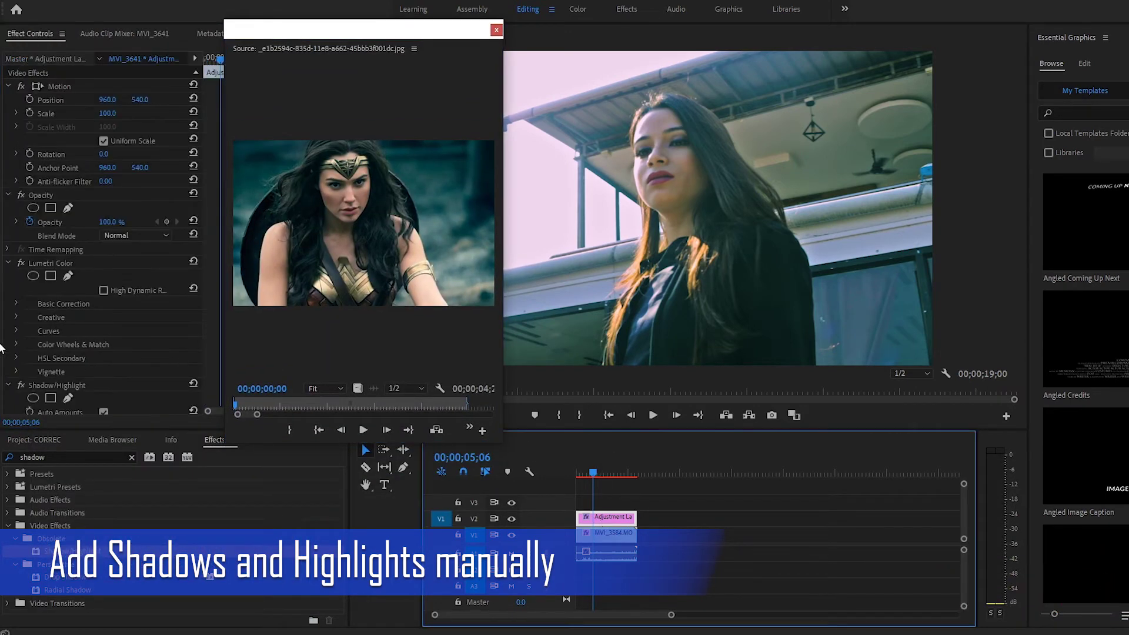
Step: Turn off Auto Amounts in Shadow/Highlight and set Shadow Amount to 2 and Highlight Amount to 36
{"action": "scroll", "coordinate": [100, 294], "scroll_direction": "down", "scroll_amount": 3}
{"action": "left_click", "coordinate": [104, 313]}
{"action": "left_click", "coordinate": [103, 338]}
{"action": "left_click_drag", "start_coordinate": [102, 326], "coordinate": [124, 340]}
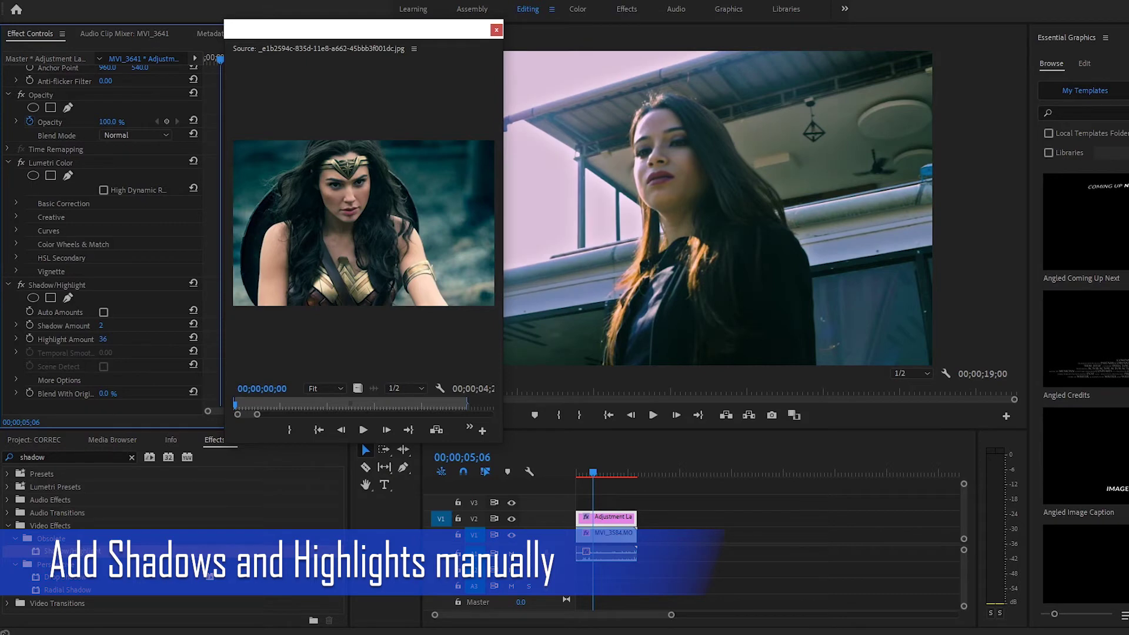
Step: Switch back to the Color workspace and shift the adjustment layer's highlight tint toward yellow in the Creative section
{"action": "left_click_drag", "start_coordinate": [386, 35], "coordinate": [280, 128]}
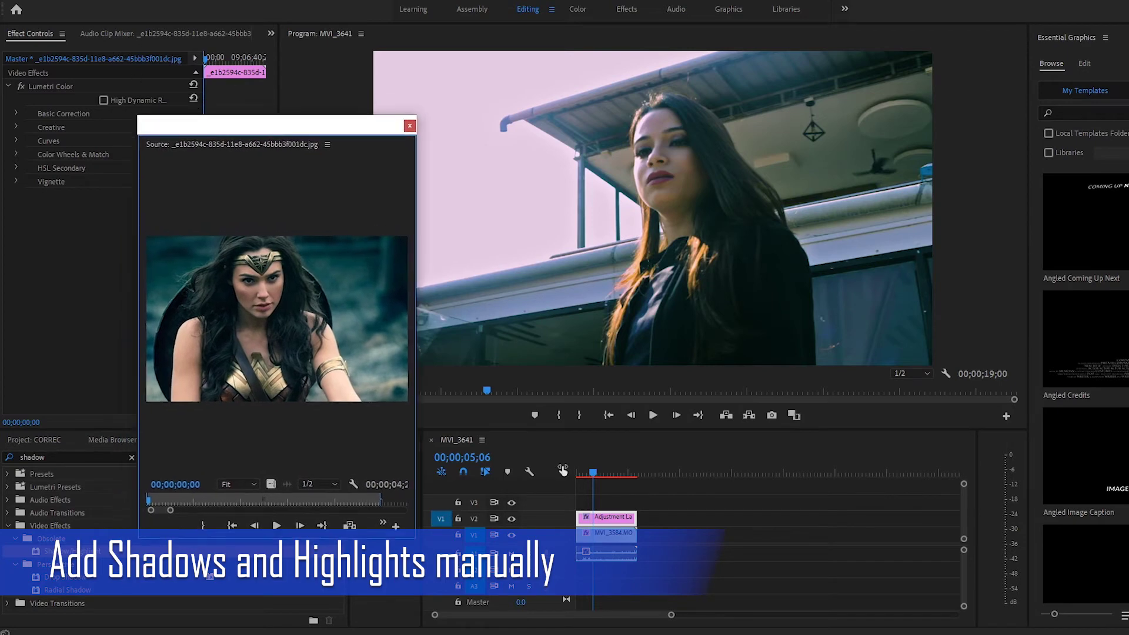
{"action": "left_click", "coordinate": [578, 9]}
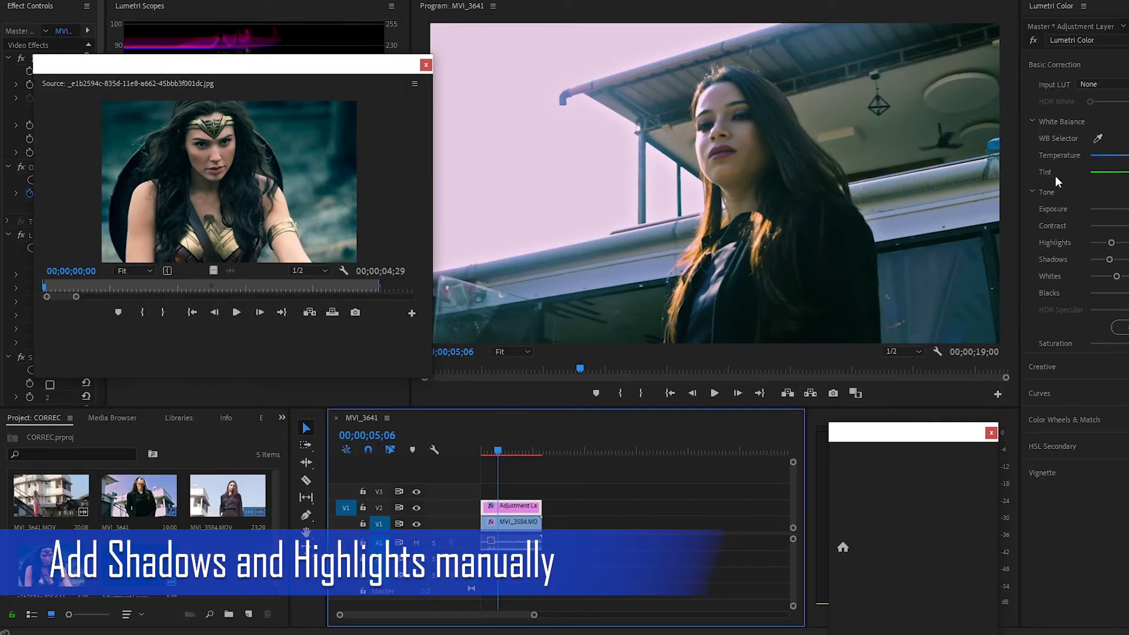
{"action": "left_click", "coordinate": [1053, 367]}
{"action": "left_click_drag", "start_coordinate": [1128, 356], "coordinate": [1128, 355]}
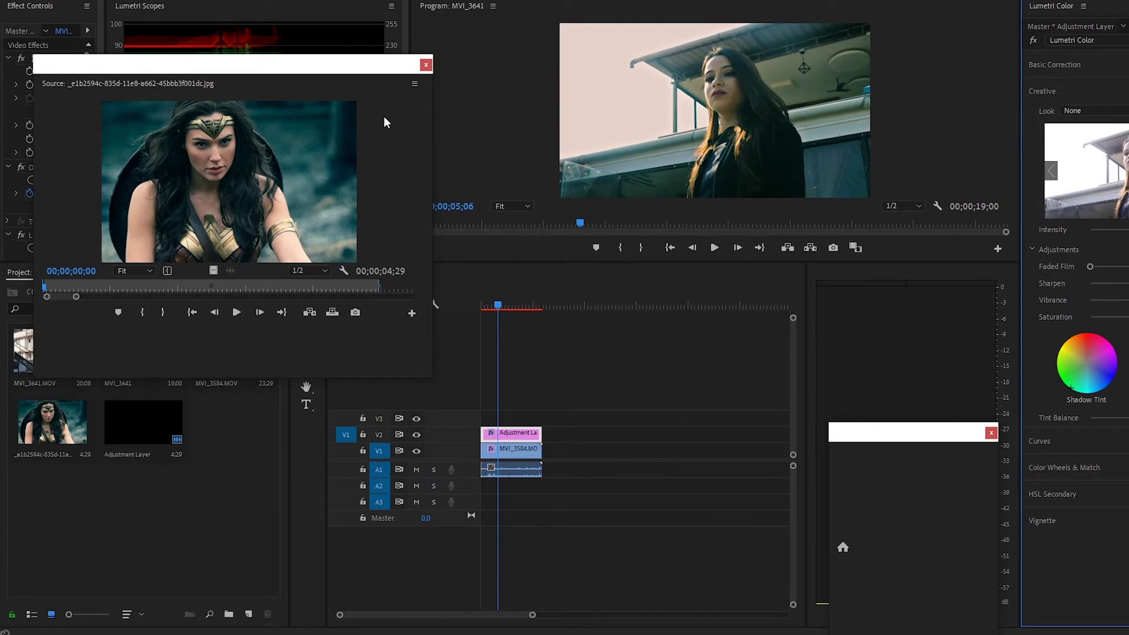
Step: Place the floating reference image directly beside the Program monitor and enlarge the program preview for comparison
{"action": "left_click_drag", "start_coordinate": [731, 263], "coordinate": [728, 258]}
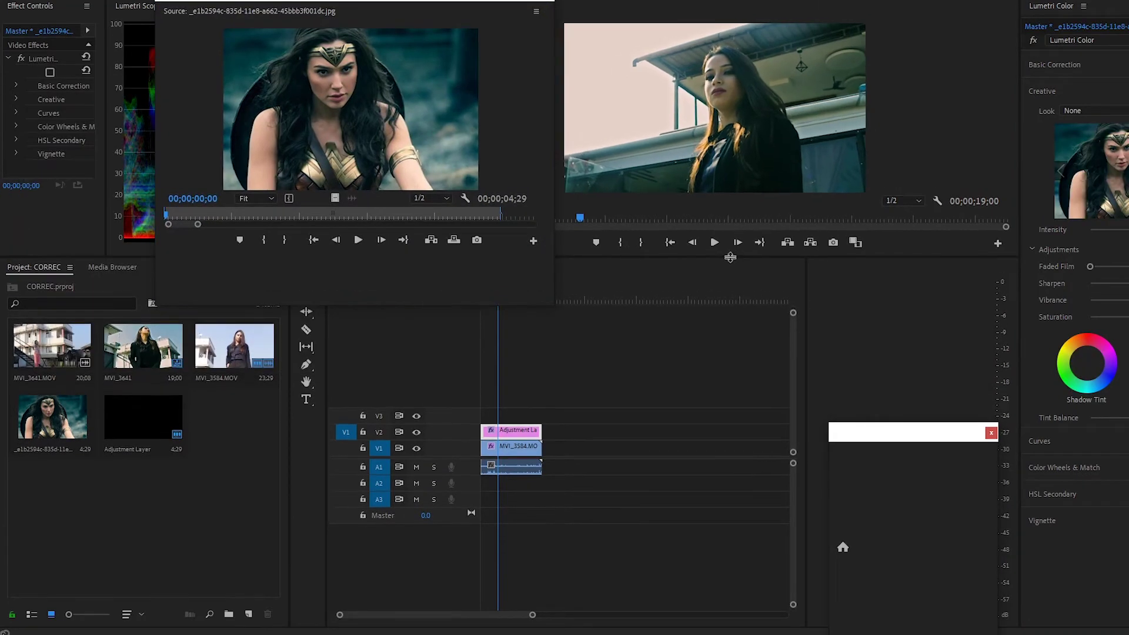
{"action": "left_click_drag", "start_coordinate": [386, 1], "coordinate": [392, 0]}
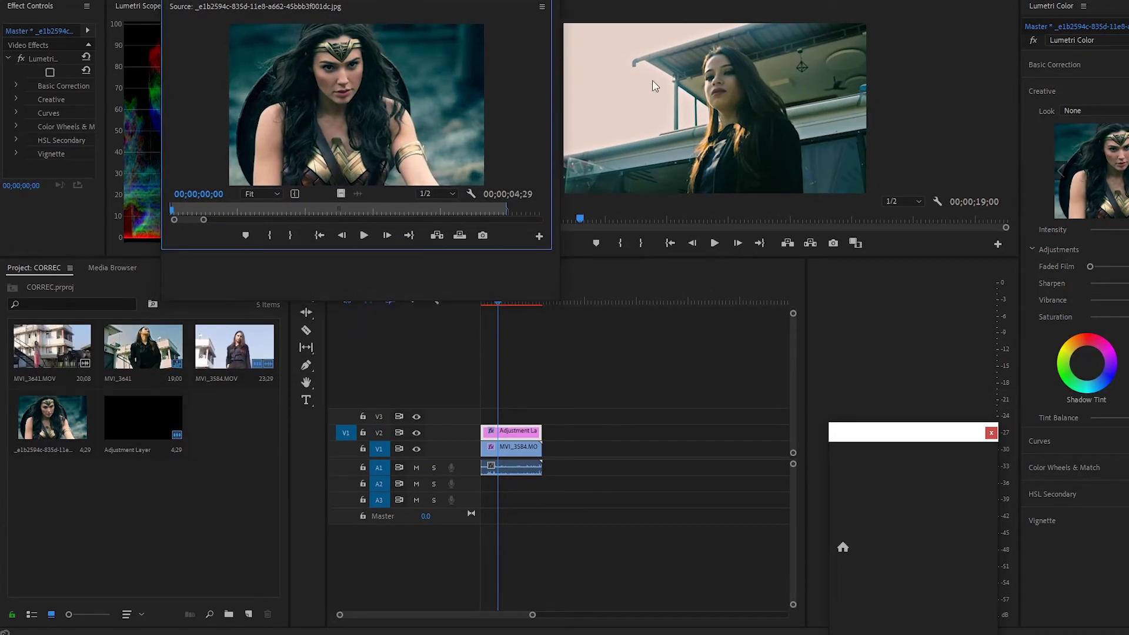
{"action": "left_click", "coordinate": [694, 257]}
{"action": "left_click_drag", "start_coordinate": [693, 257], "coordinate": [693, 359]}
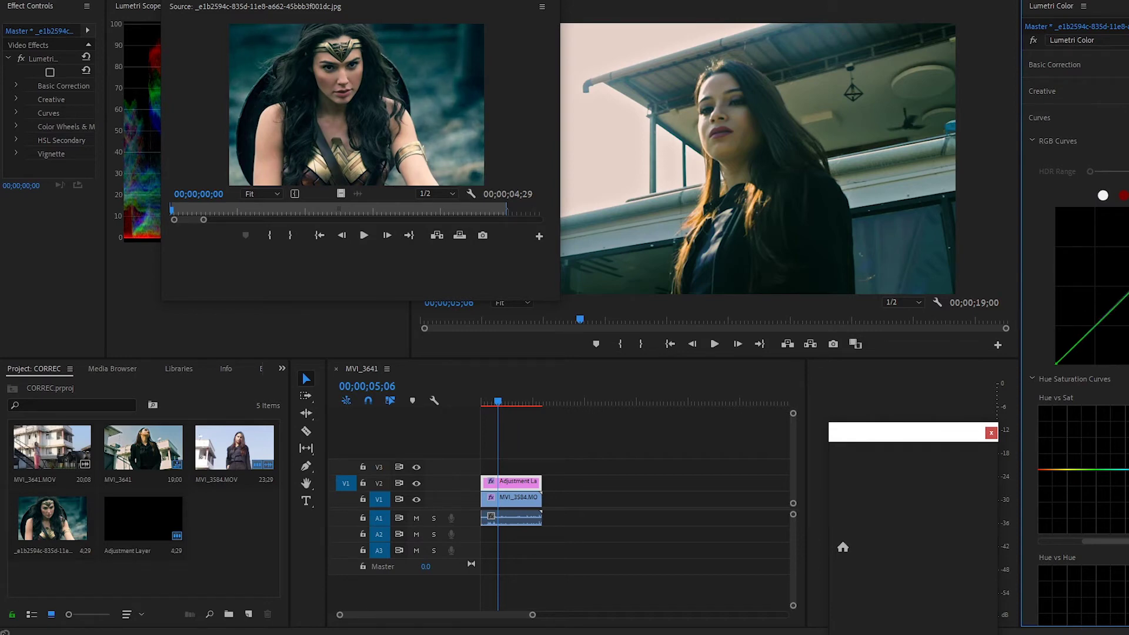
Step: Fine-tune the adjustment layer's green RGB curve in Lumetri and select the MVI_3584 clip
{"action": "left_click", "coordinate": [528, 483]}
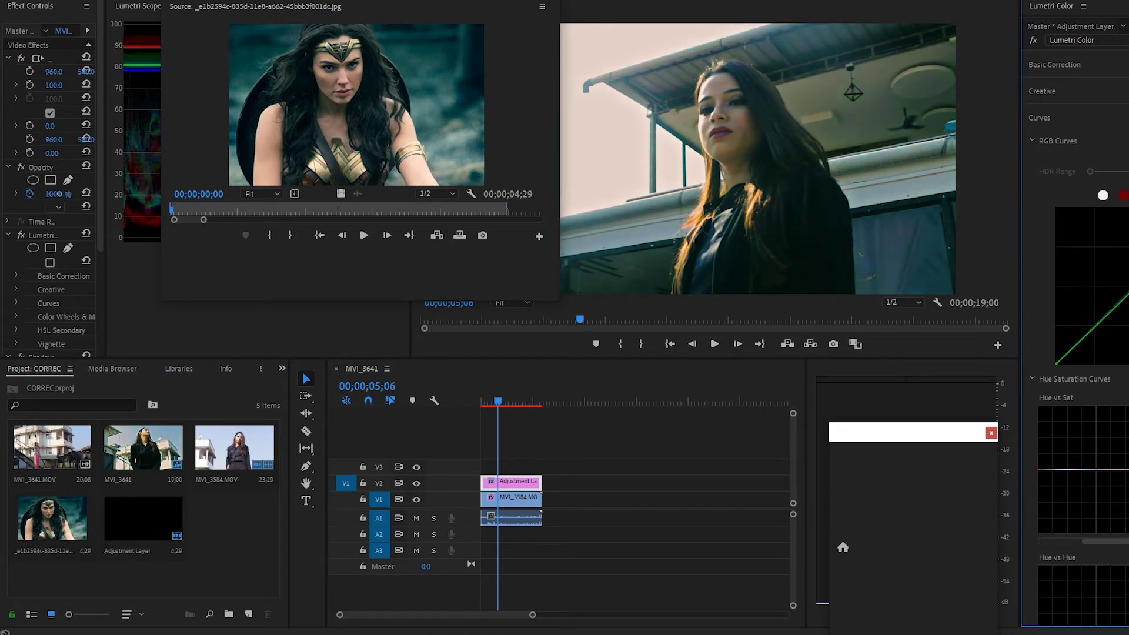
{"action": "left_click_drag", "start_coordinate": [1092, 330], "coordinate": [1093, 329]}
{"action": "left_click", "coordinate": [512, 497]}
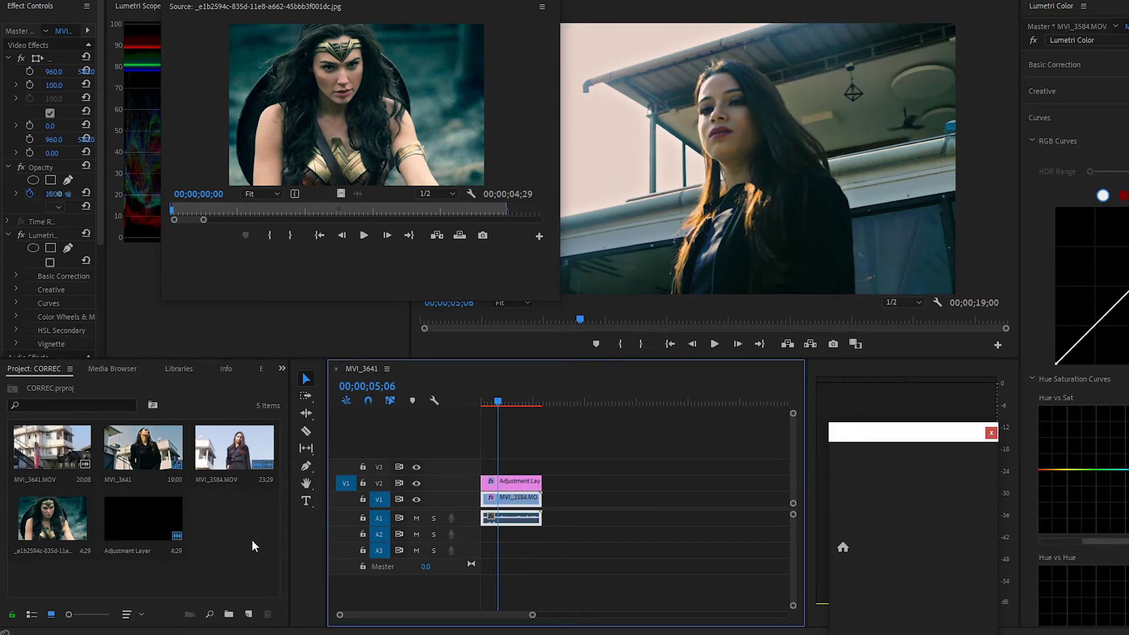
Step: Return to the Editing workspace, search the effects for "rgb curves" and apply RGB Curves to the adjustment layer
{"action": "left_click", "coordinate": [379, 2]}
{"action": "mouse_move", "coordinate": [415, 7]}
{"action": "left_click", "coordinate": [464, 76]}
{"action": "double_click", "coordinate": [32, 457]}
{"action": "type", "text": "rgb cu"}
{"action": "left_click_drag", "start_coordinate": [59, 553], "coordinate": [606, 518]}
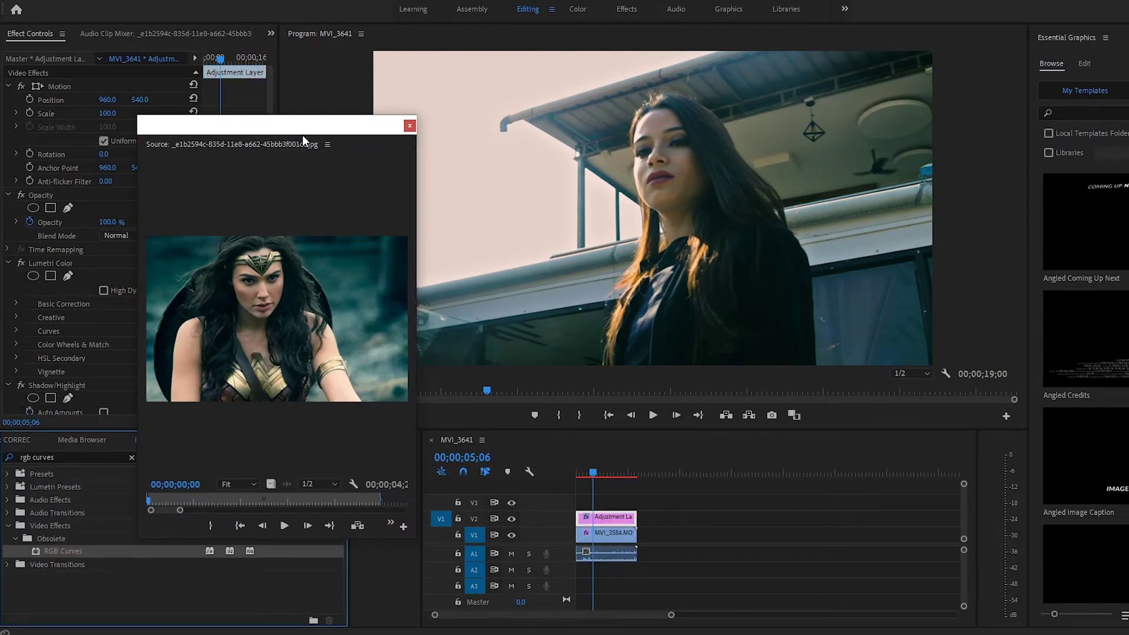
Step: Show the mask under Secondary Color Correction in the adjustment layer's RGB Curves effect
{"action": "left_click_drag", "start_coordinate": [297, 139], "coordinate": [321, 156]}
{"action": "left_click", "coordinate": [606, 553]}
{"action": "scroll", "coordinate": [30, 299], "scroll_direction": "down", "scroll_amount": 3}
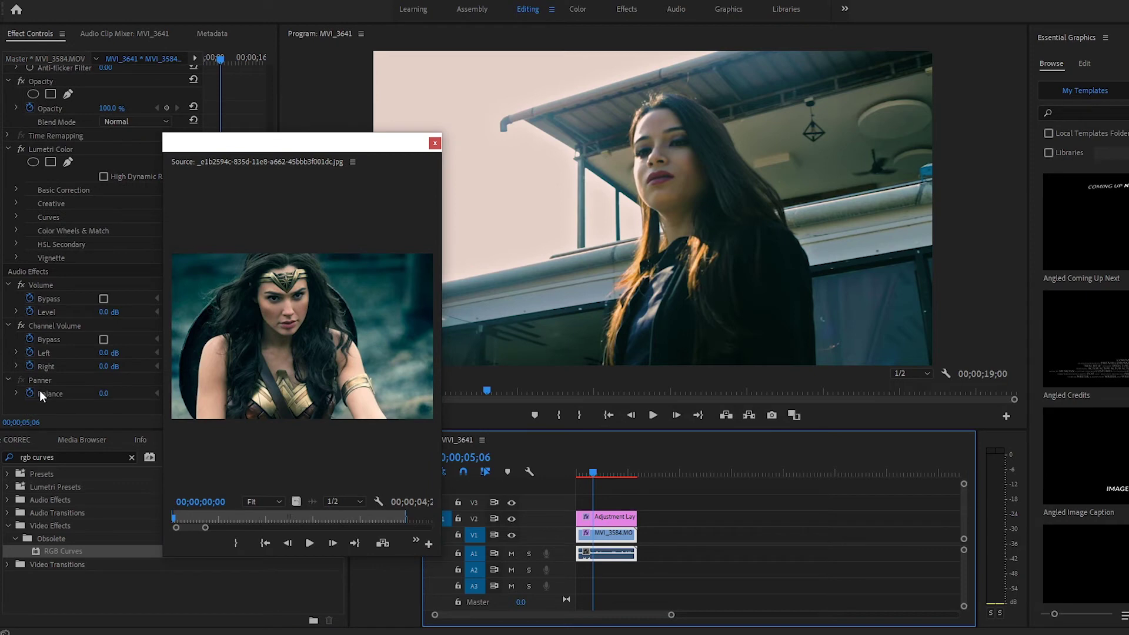
{"action": "scroll", "coordinate": [40, 391], "scroll_direction": "up", "scroll_amount": 5}
{"action": "left_click", "coordinate": [598, 518]}
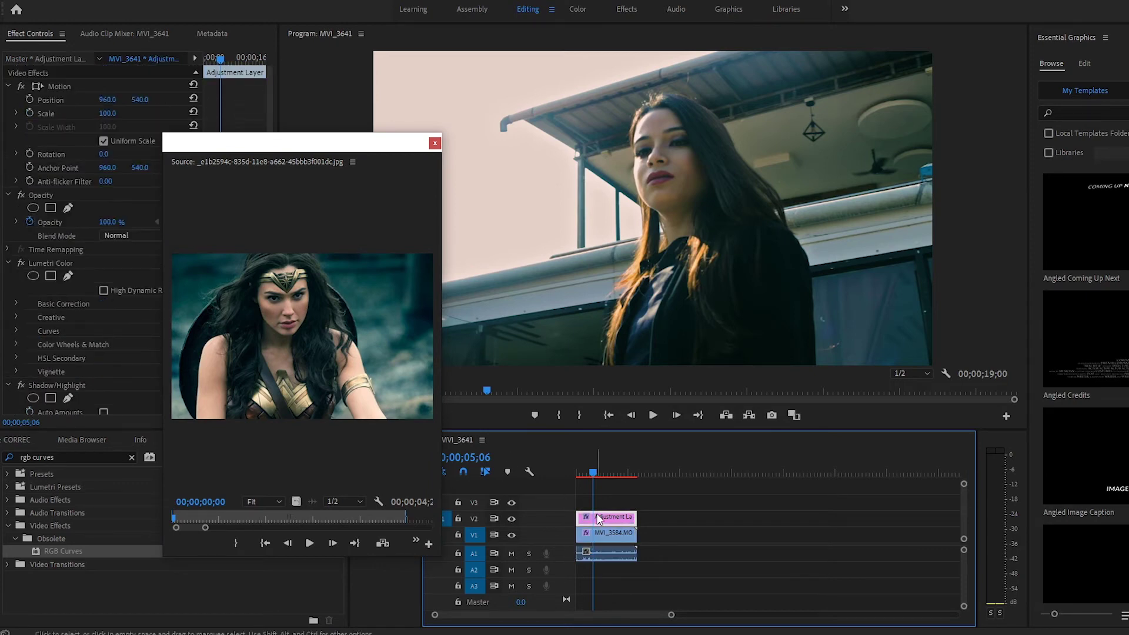
{"action": "scroll", "coordinate": [12, 320], "scroll_direction": "down", "scroll_amount": 10}
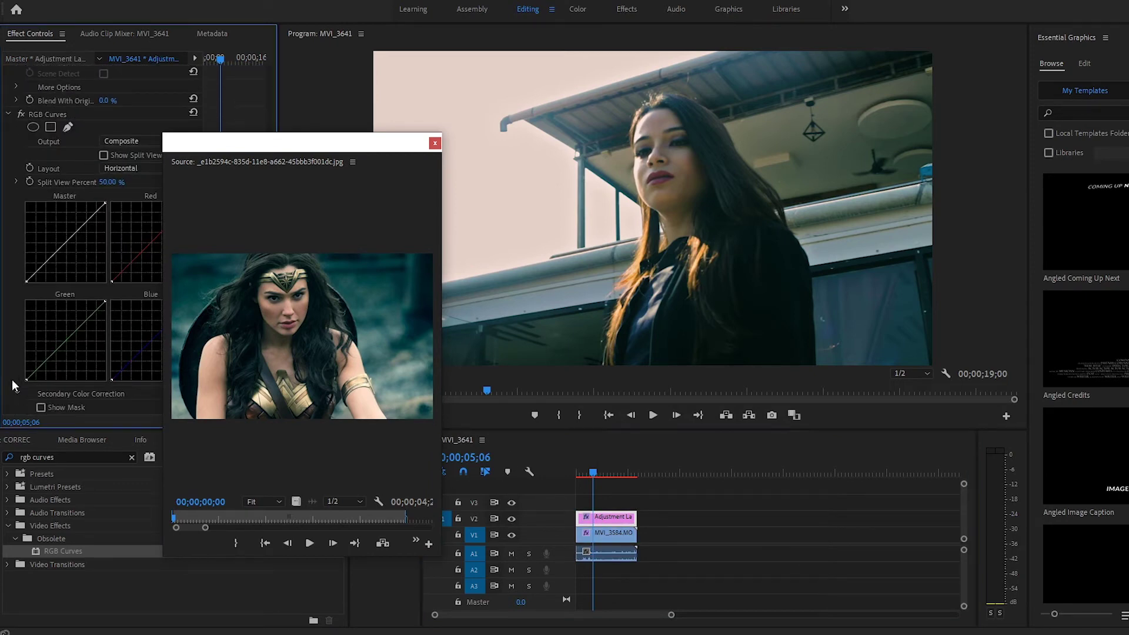
{"action": "scroll", "coordinate": [16, 383], "scroll_direction": "down", "scroll_amount": 3}
{"action": "left_click", "coordinate": [40, 329]}
Step: Build the RGB Curves secondary color mask by sampling the woman's skin tones on her face, forehead and neck
{"action": "left_click_drag", "start_coordinate": [121, 346], "coordinate": [677, 158]}
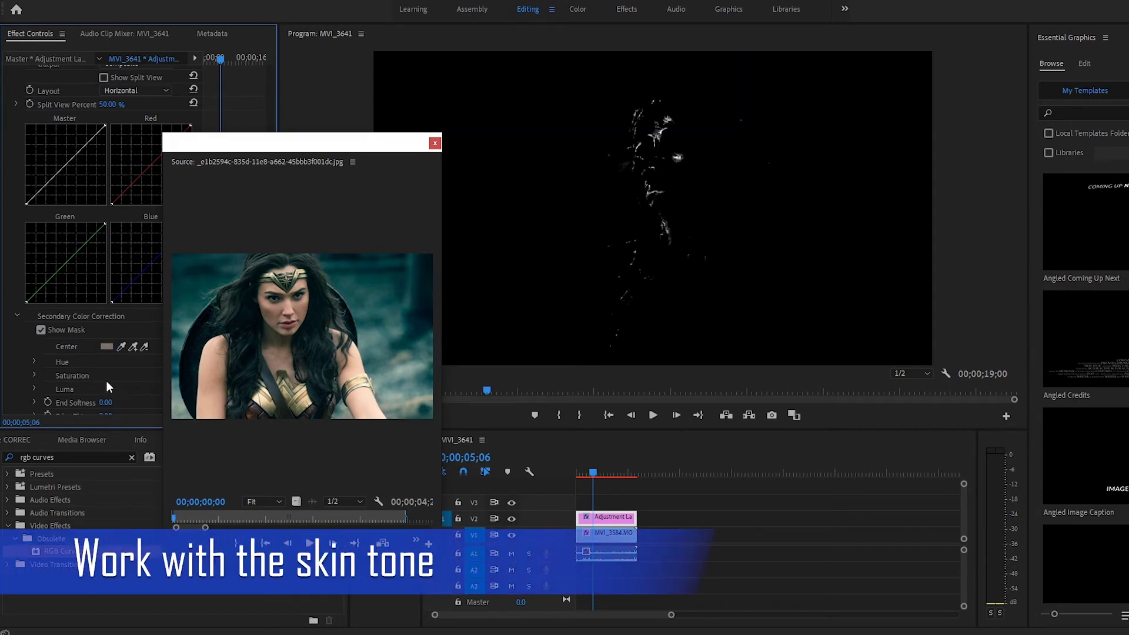
{"action": "left_click_drag", "start_coordinate": [140, 344], "coordinate": [667, 196]}
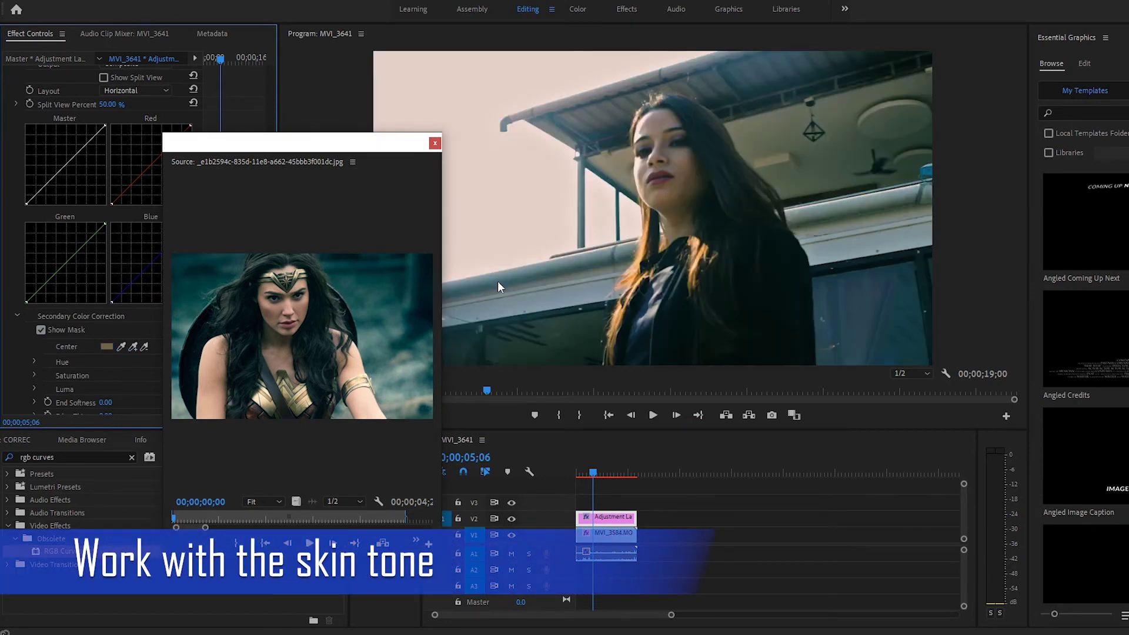
{"action": "left_click_drag", "start_coordinate": [132, 346], "coordinate": [698, 175]}
{"action": "left_click_drag", "start_coordinate": [132, 346], "coordinate": [685, 231]}
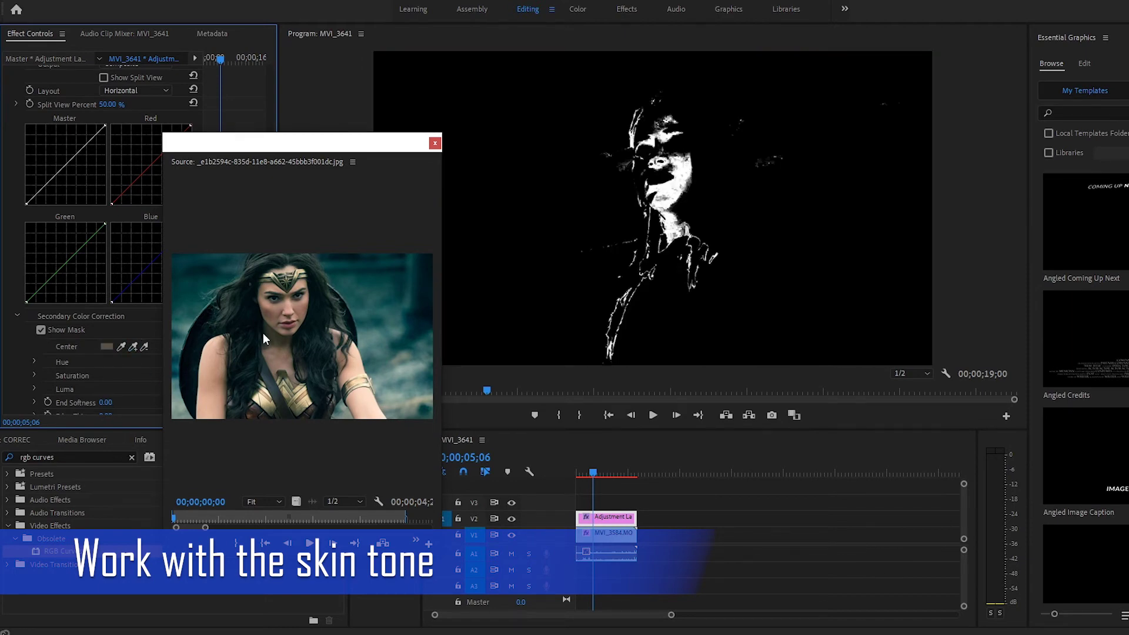
{"action": "left_click_drag", "start_coordinate": [135, 344], "coordinate": [644, 169]}
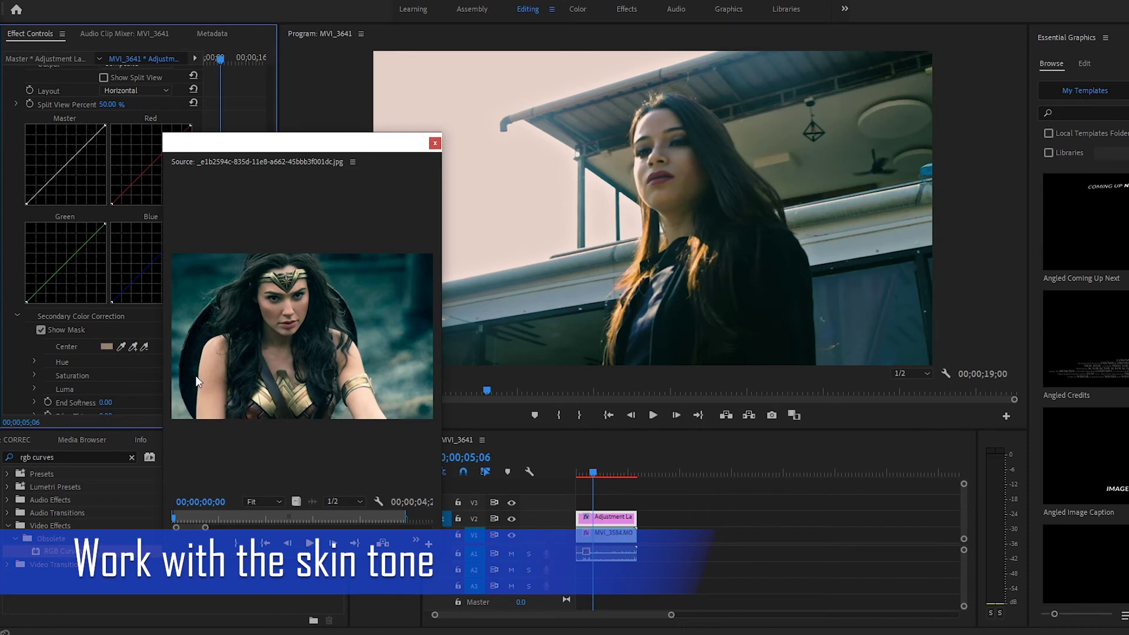
{"action": "left_click_drag", "start_coordinate": [133, 347], "coordinate": [630, 147]}
{"action": "left_click_drag", "start_coordinate": [133, 347], "coordinate": [667, 117]}
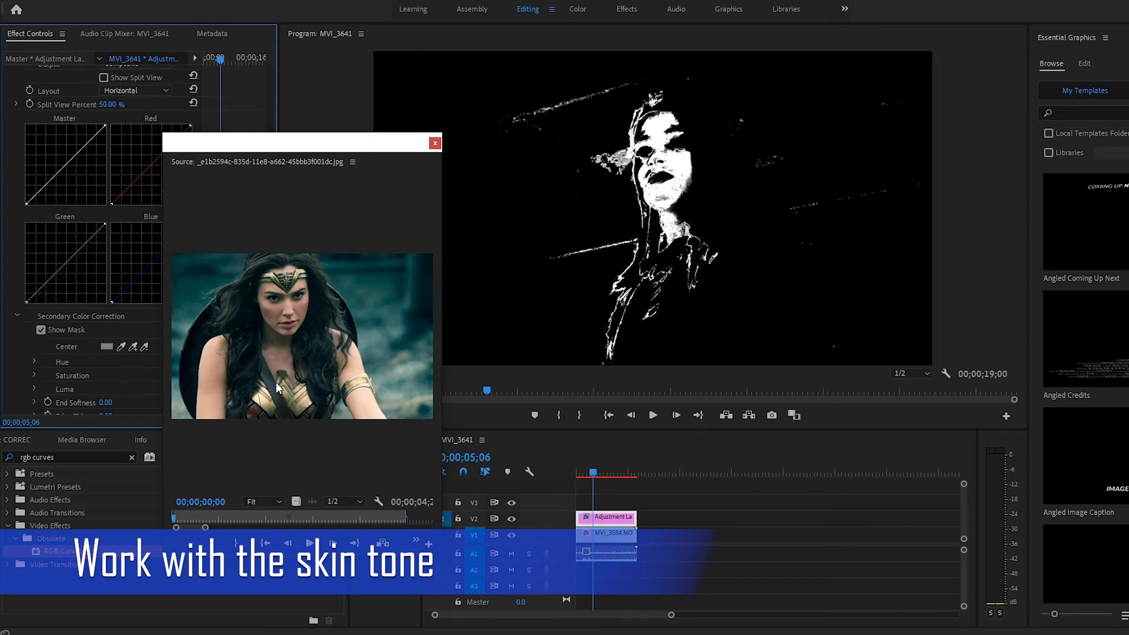
{"action": "left_click_drag", "start_coordinate": [133, 346], "coordinate": [681, 117]}
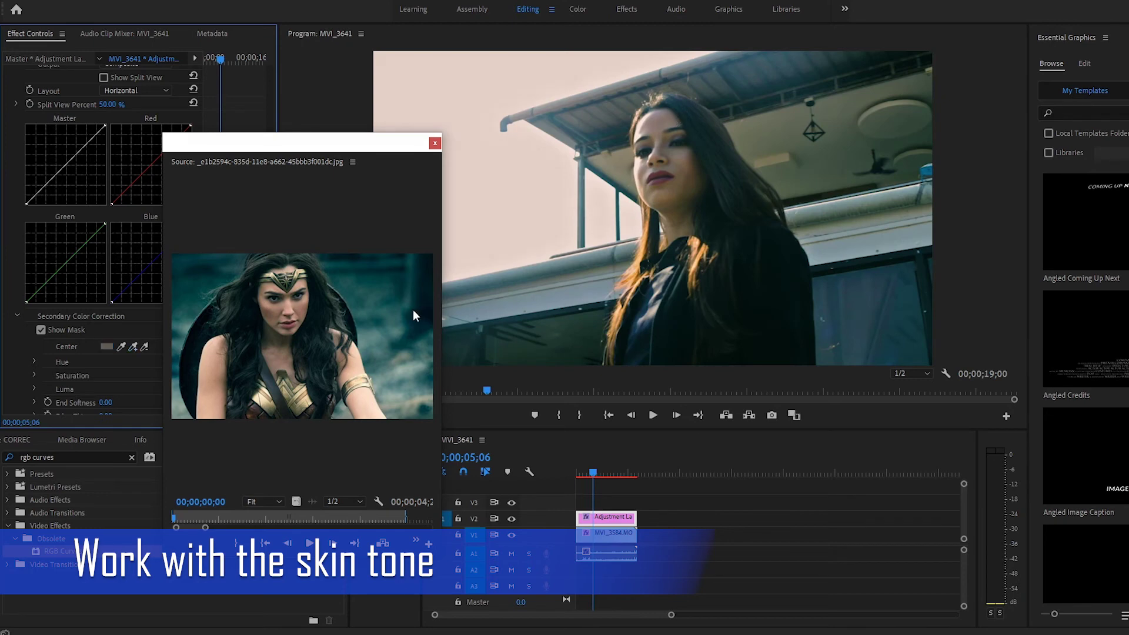
{"action": "left_click_drag", "start_coordinate": [134, 347], "coordinate": [139, 345]}
{"action": "left_click", "coordinate": [133, 346]}
{"action": "left_click", "coordinate": [668, 232]}
Step: Set the skin mask's End Softness to 5.00 and turn off the mask display
{"action": "scroll", "coordinate": [16, 392], "scroll_direction": "down", "scroll_amount": 1}
{"action": "left_click_drag", "start_coordinate": [105, 365], "coordinate": [118, 366]}
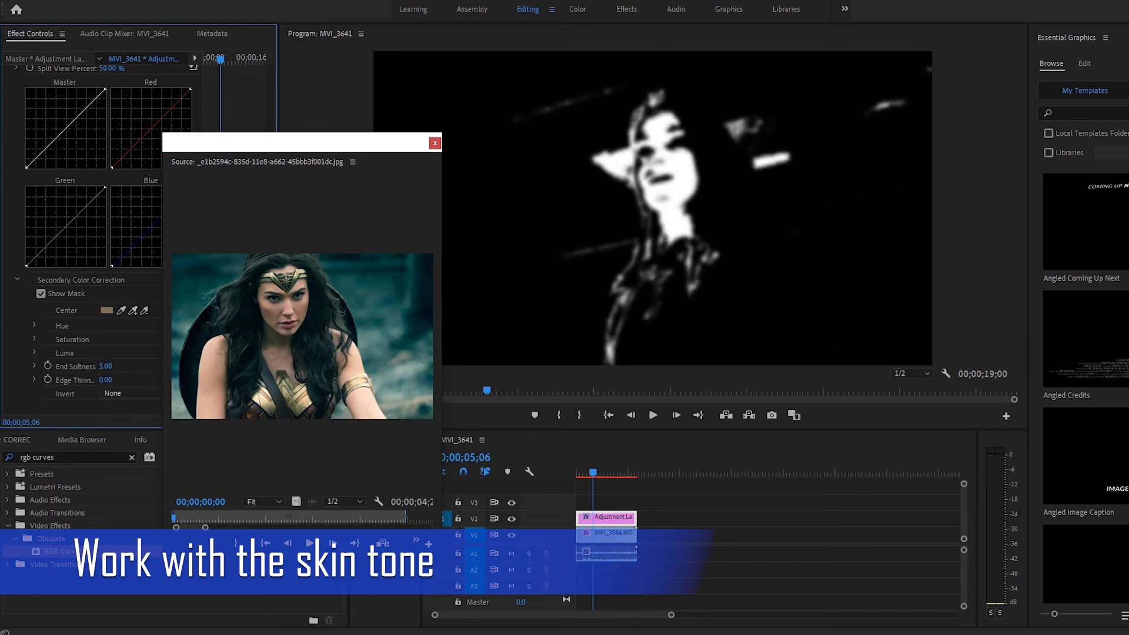
{"action": "left_click", "coordinate": [121, 310]}
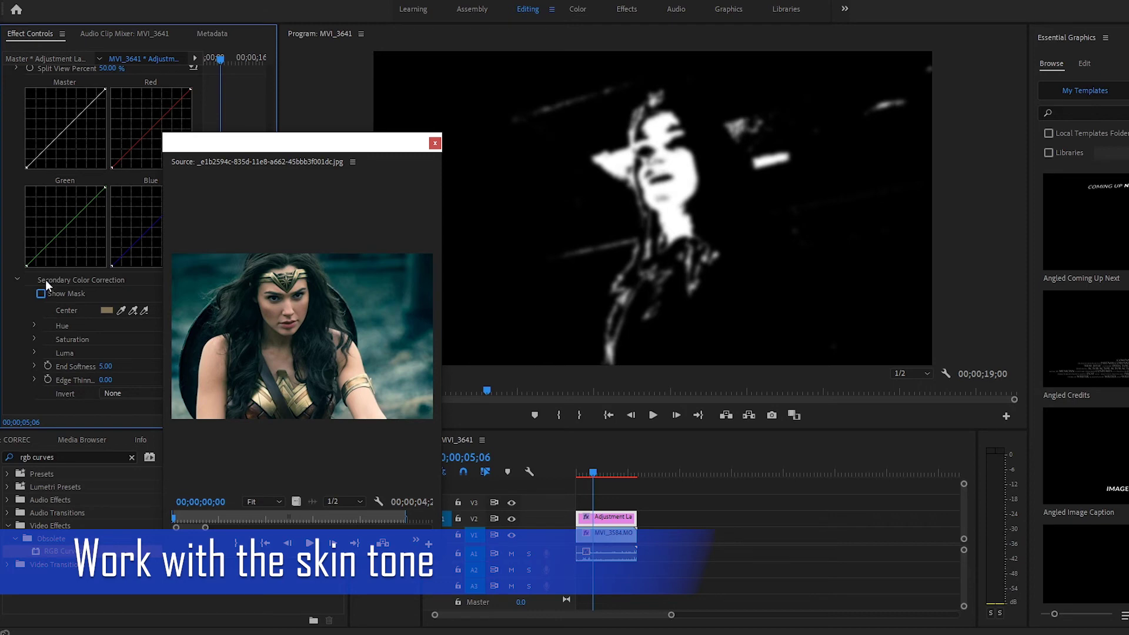
{"action": "left_click", "coordinate": [41, 293]}
Step: Move the reference image clear of the curve graphs and fine-tune the RGB Curves effect's Master, Red, Green and Blue curves for the skin tone
{"action": "left_click_drag", "start_coordinate": [295, 142], "coordinate": [360, 183]}
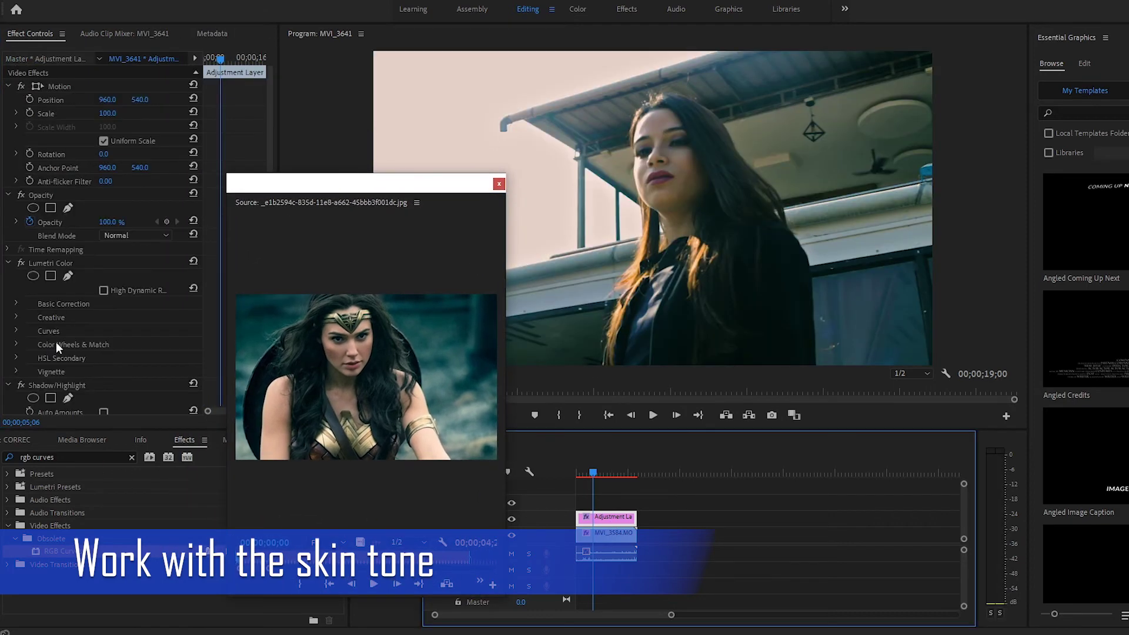
{"action": "scroll", "coordinate": [8, 329], "scroll_direction": "down", "scroll_amount": 10}
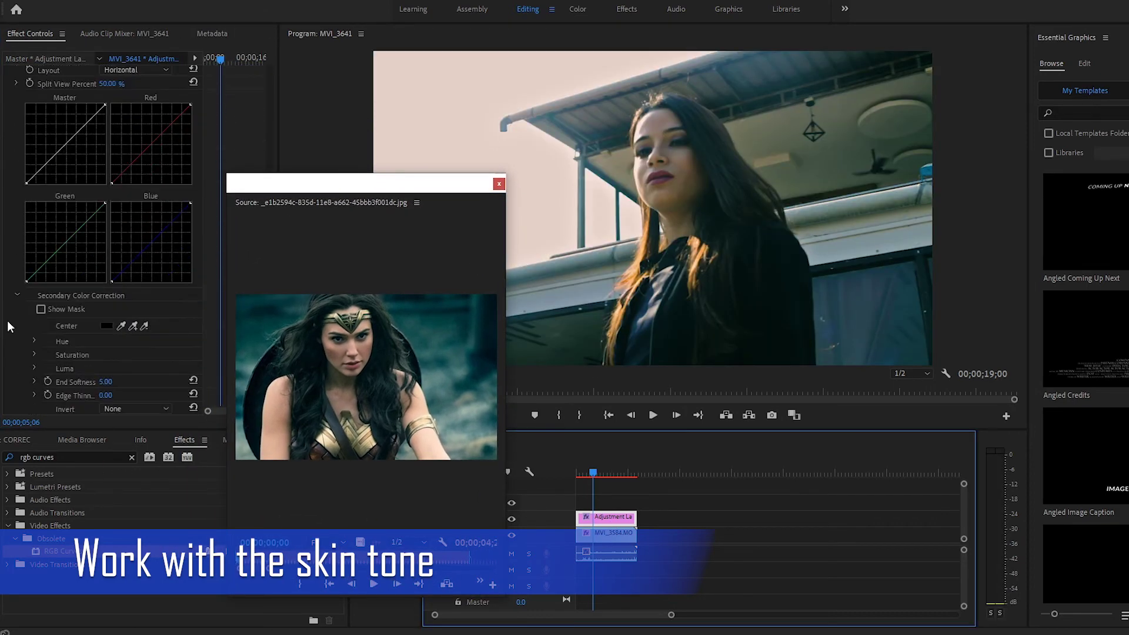
{"action": "scroll", "coordinate": [8, 327], "scroll_direction": "up", "scroll_amount": 1}
{"action": "left_click", "coordinate": [152, 197]}
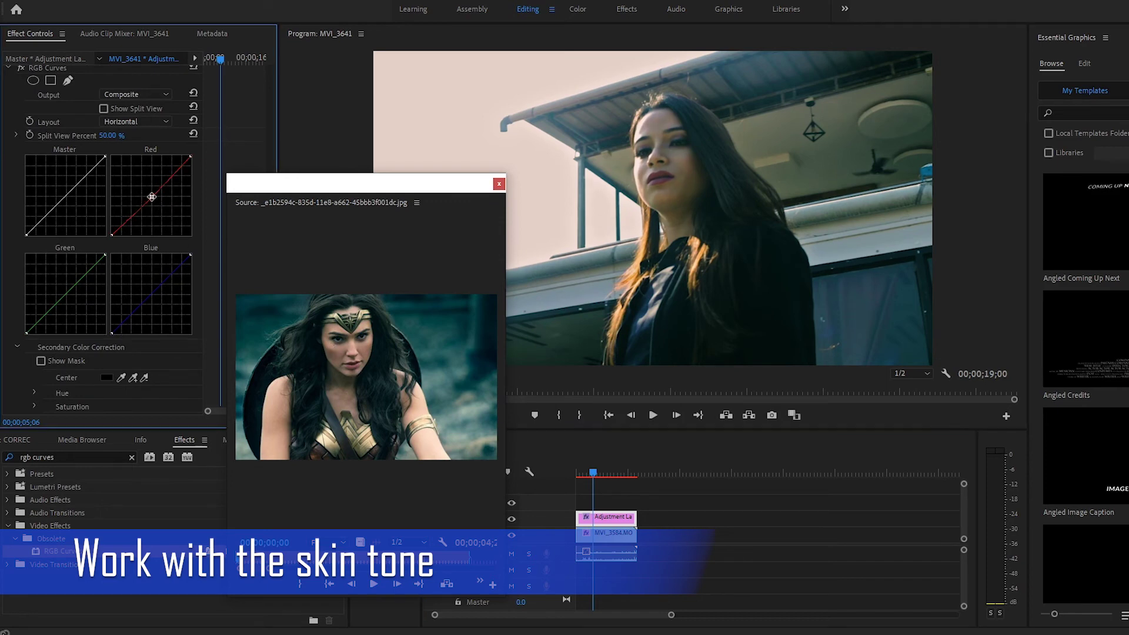
{"action": "left_click", "coordinate": [144, 297]}
{"action": "left_click", "coordinate": [60, 197]}
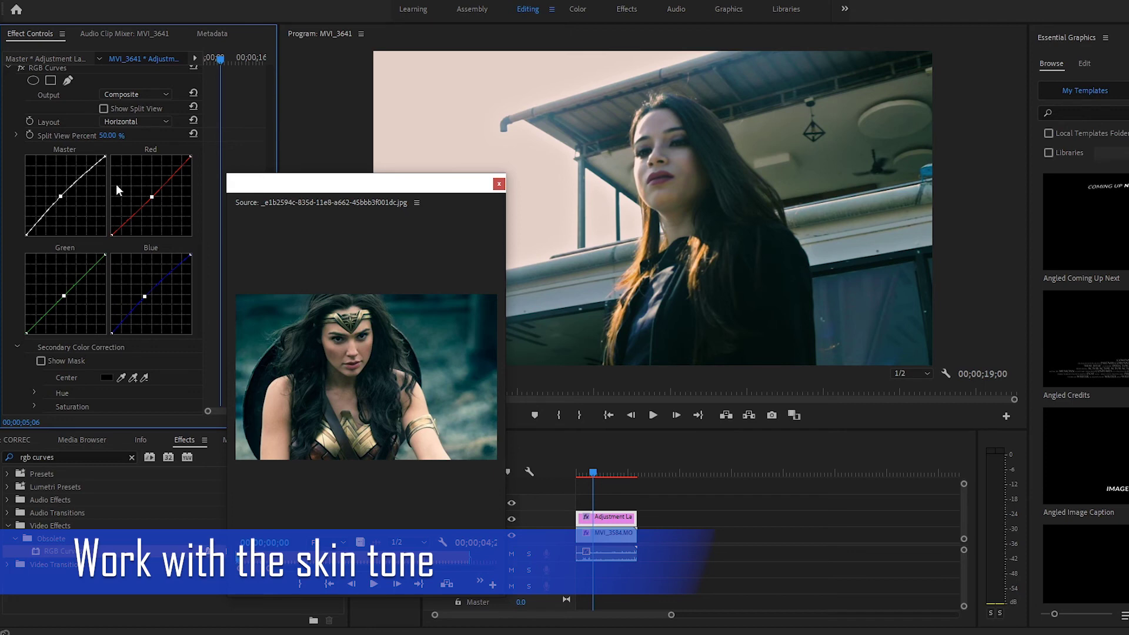
{"action": "left_click", "coordinate": [168, 175]}
Step: Shrink the program preview to about the reference image's size and place the floating reference directly beside it for comparison
{"action": "left_click_drag", "start_coordinate": [353, 182], "coordinate": [285, 51]}
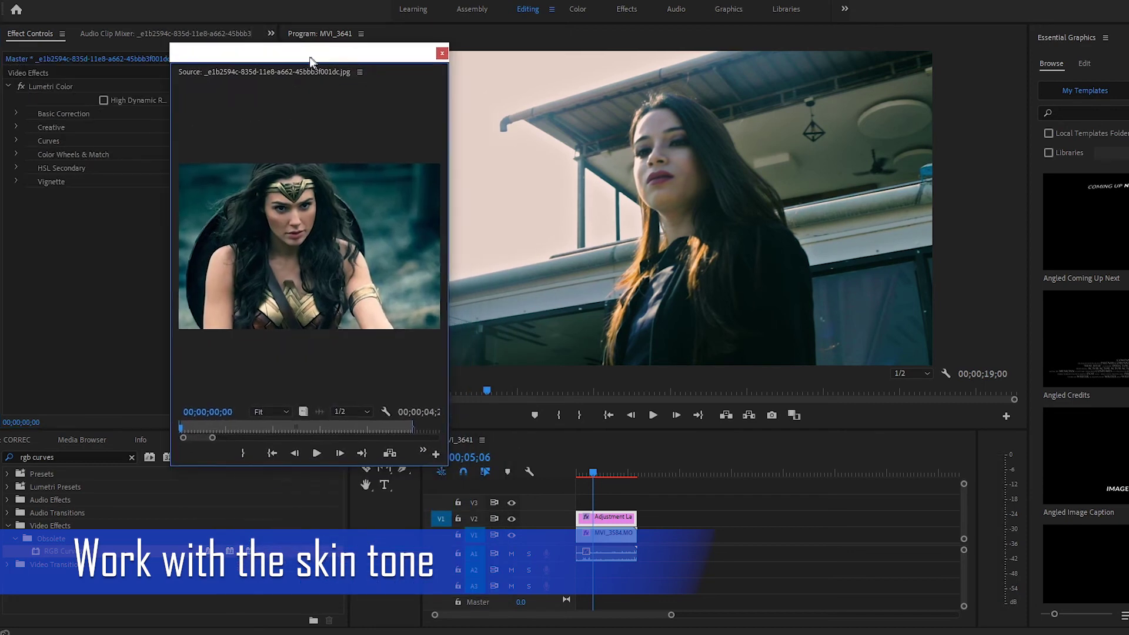
{"action": "left_click_drag", "start_coordinate": [623, 431], "coordinate": [623, 299]}
{"action": "left_click_drag", "start_coordinate": [344, 52], "coordinate": [381, 35]}
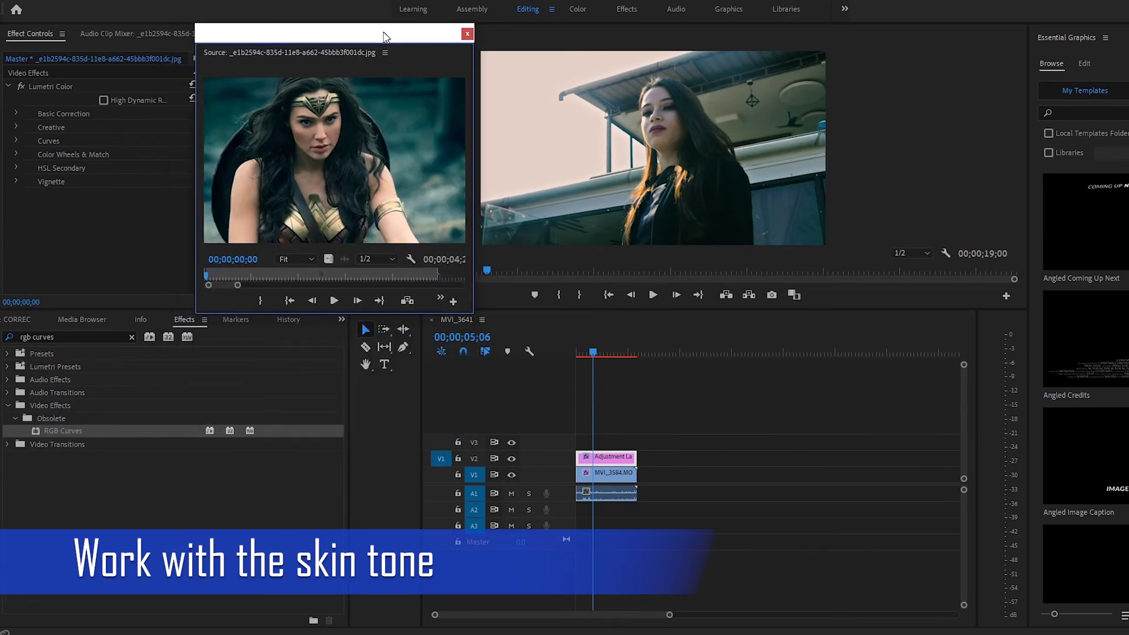
{"action": "left_click_drag", "start_coordinate": [661, 301], "coordinate": [661, 263]}
{"action": "left_click_drag", "start_coordinate": [414, 47], "coordinate": [453, 8]}
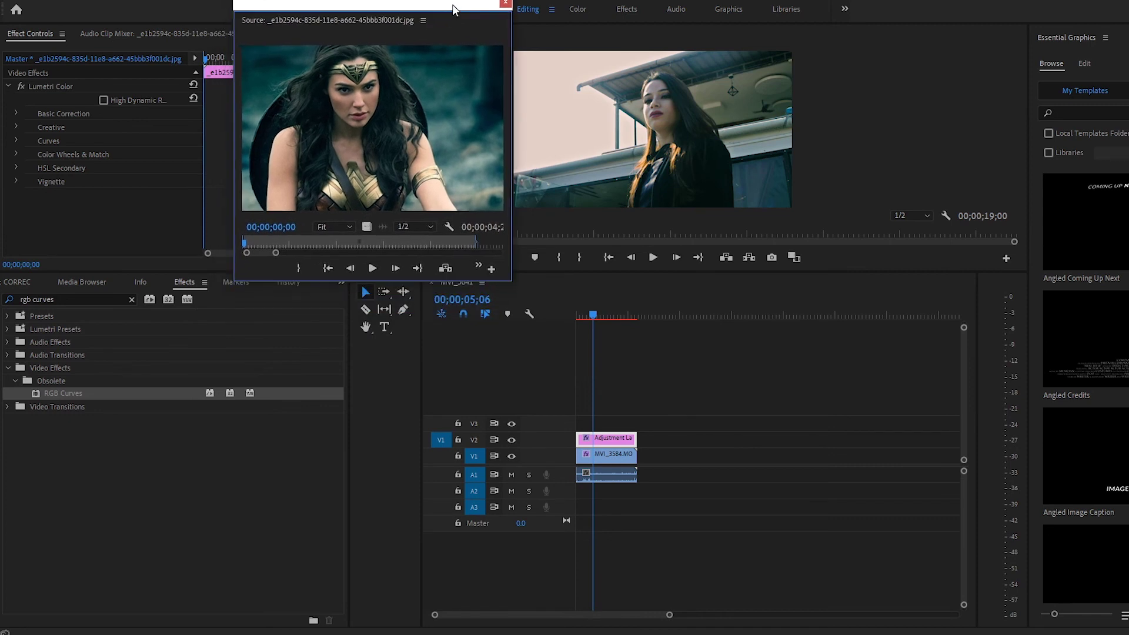
{"action": "left_click_drag", "start_coordinate": [641, 271], "coordinate": [642, 281]}
{"action": "left_click_drag", "start_coordinate": [439, 6], "coordinate": [437, 14]}
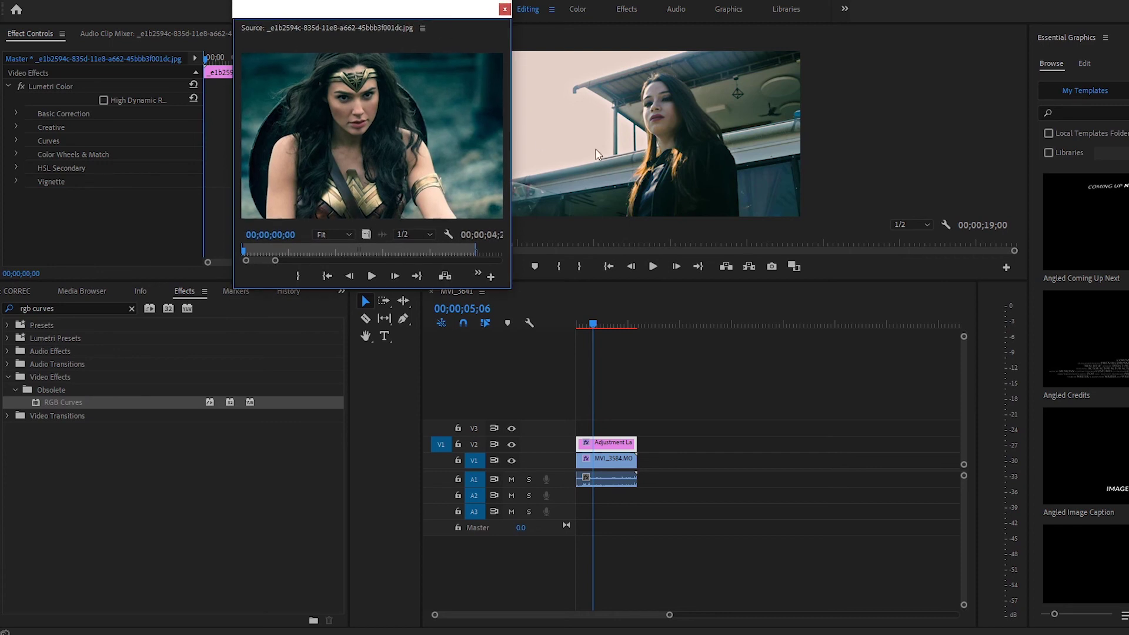
Step: Play the graded sequence from the start and pause on the woman's close shot to compare it with the reference
{"action": "left_click_drag", "start_coordinate": [593, 324], "coordinate": [598, 327]}
{"action": "key", "text": "Home"}
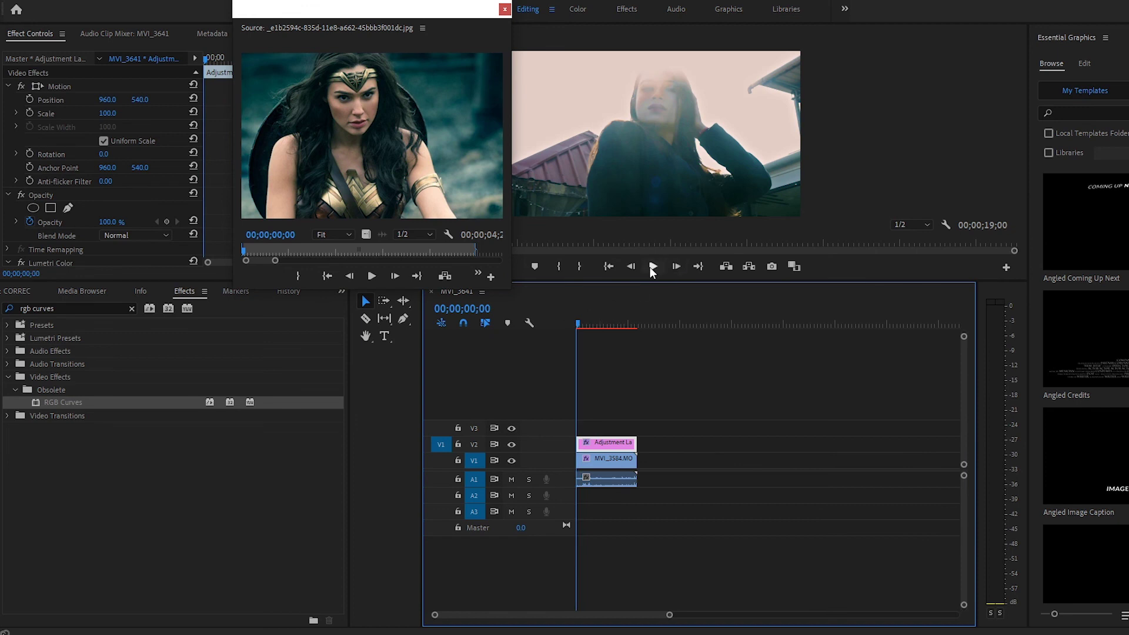
{"action": "left_click", "coordinate": [651, 267]}
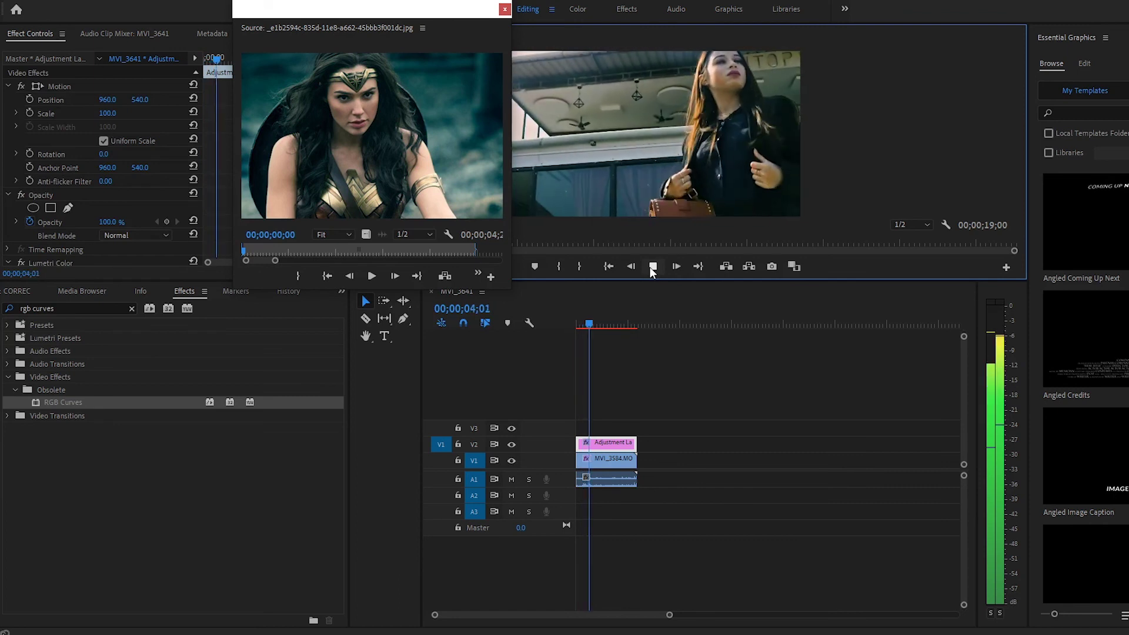
{"action": "left_click", "coordinate": [652, 267]}
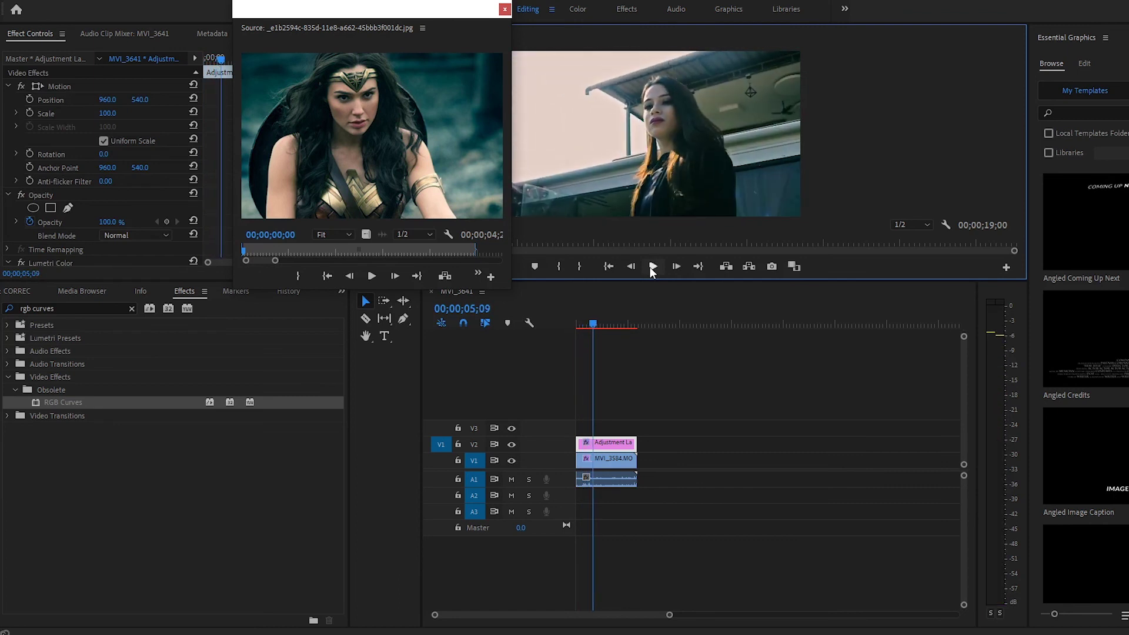